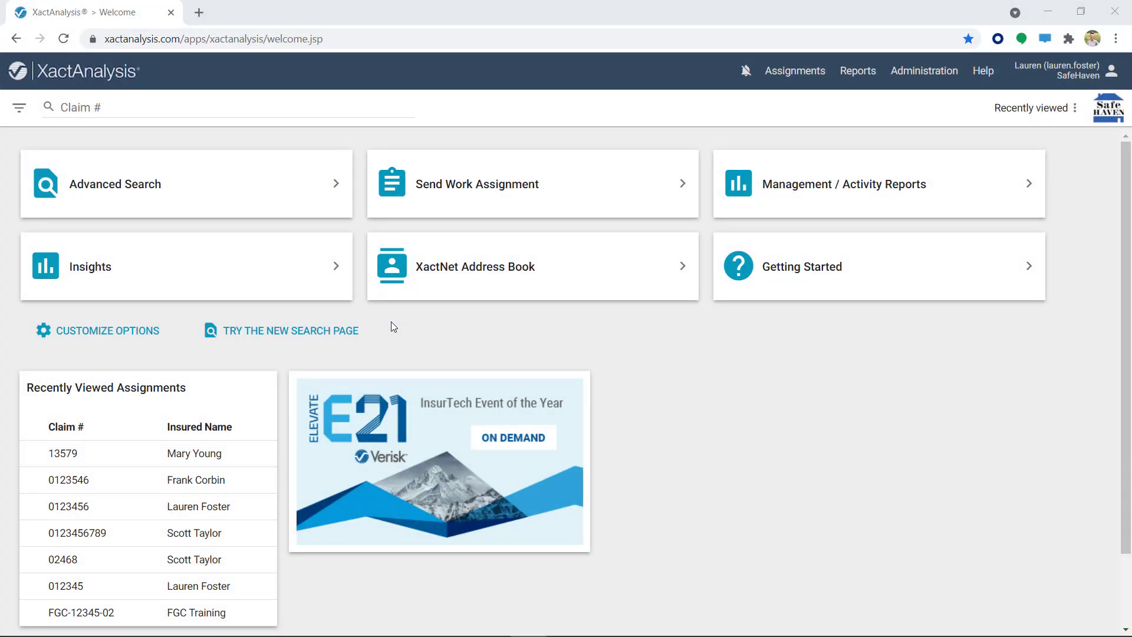
Go to the Insights Search page so a new data search can start
click(273, 273)
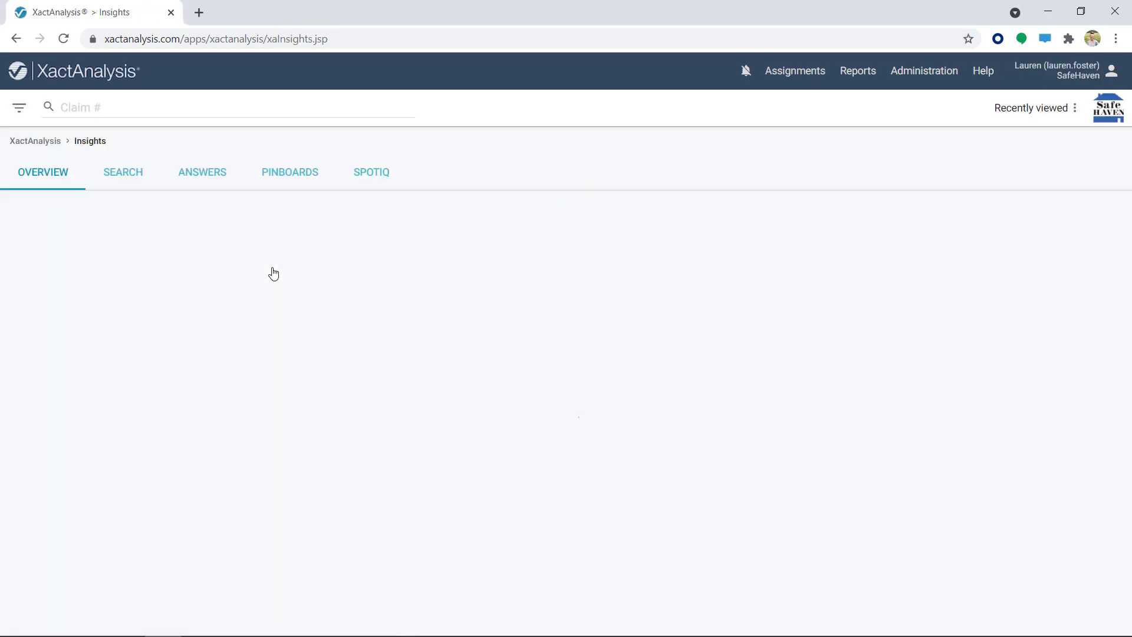
click(145, 176)
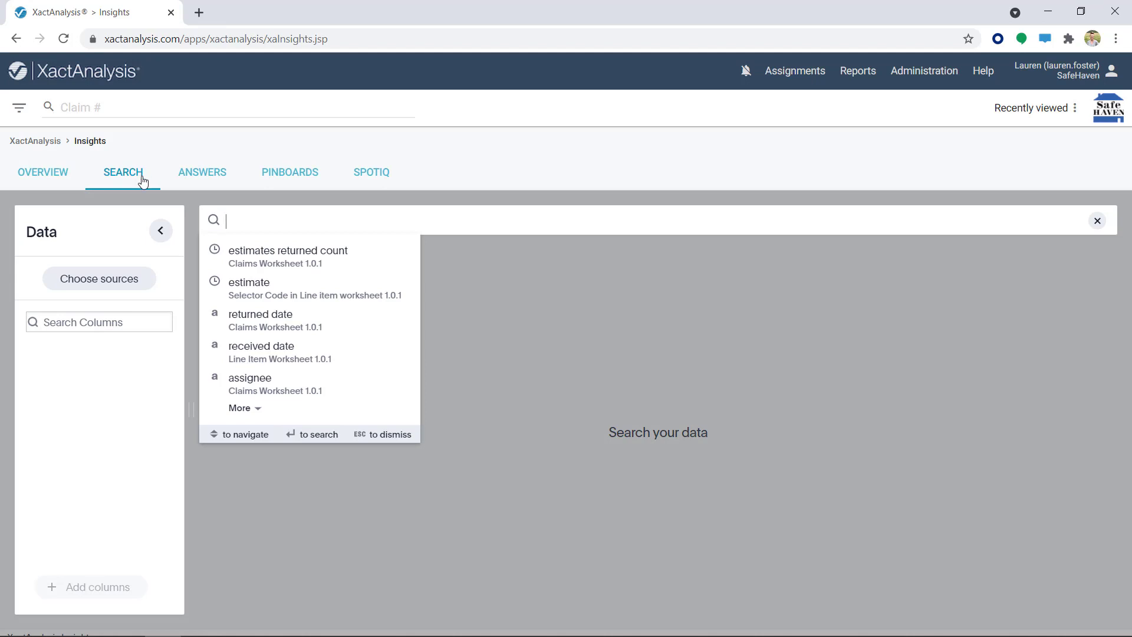
Select Claims Worksheet 1.0.1 and Line Item Worksheet 1.0.1 as the search data sources
click(135, 280)
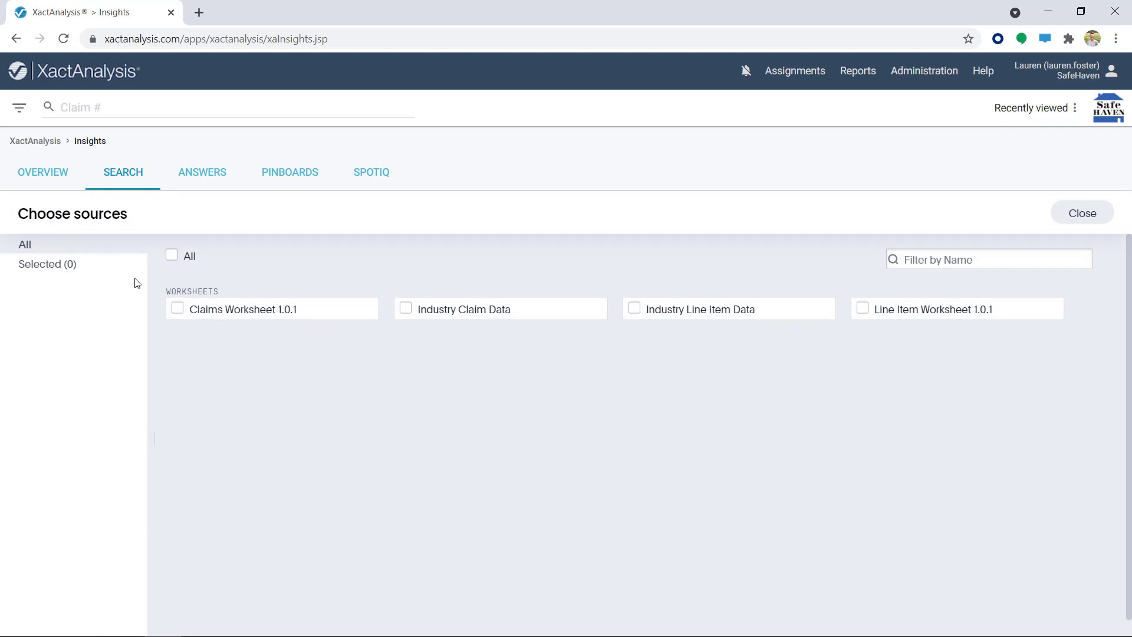
click(178, 309)
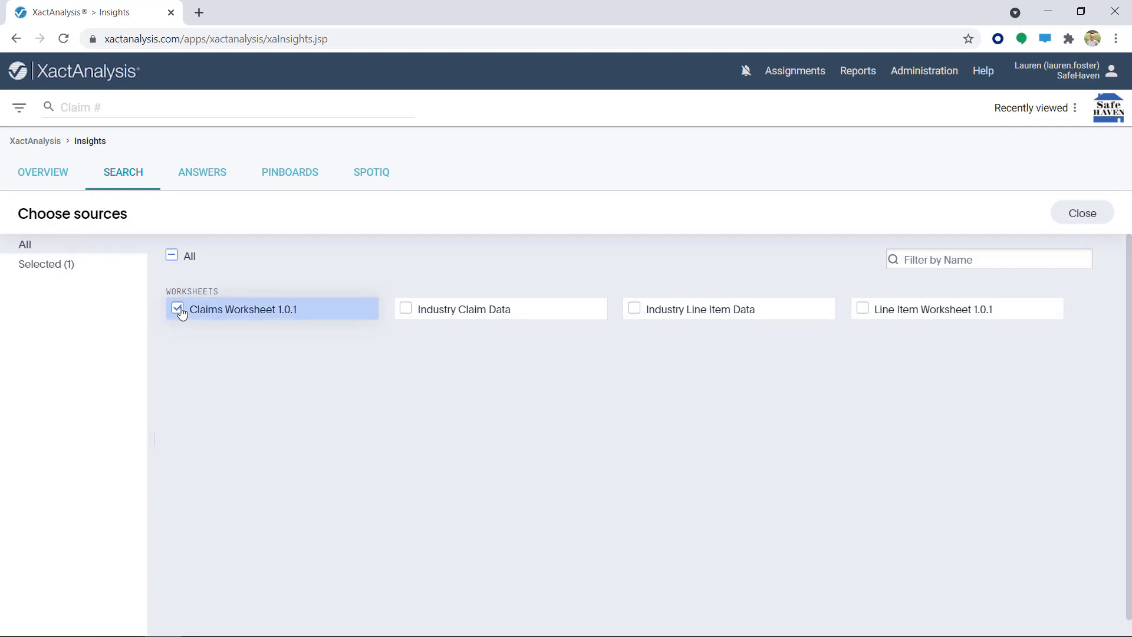
click(860, 311)
click(1070, 221)
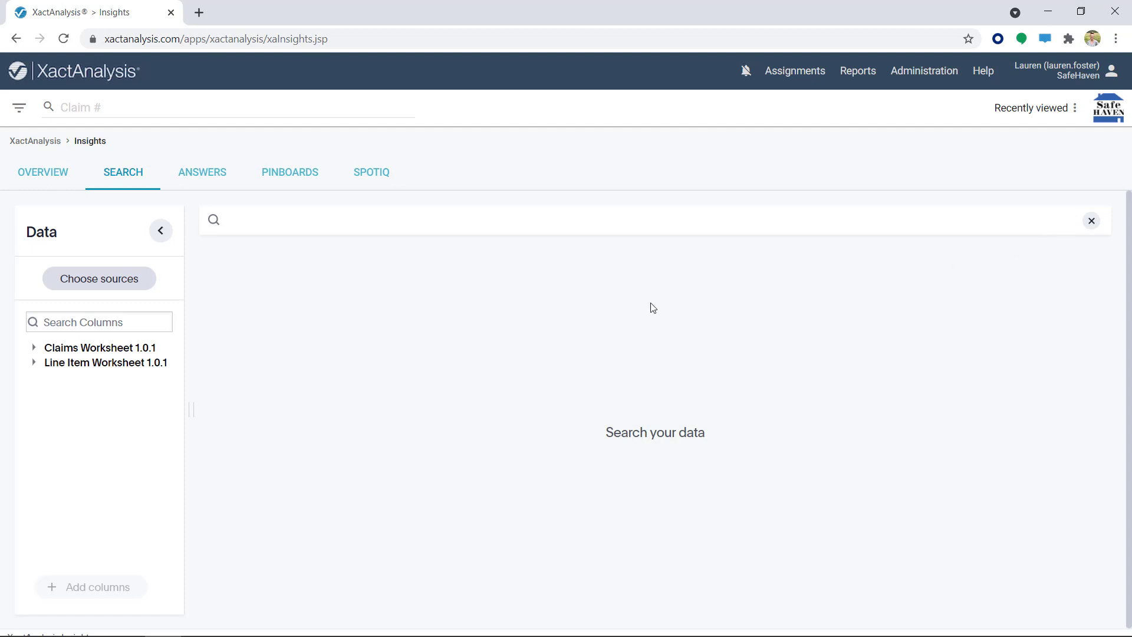
click(33, 367)
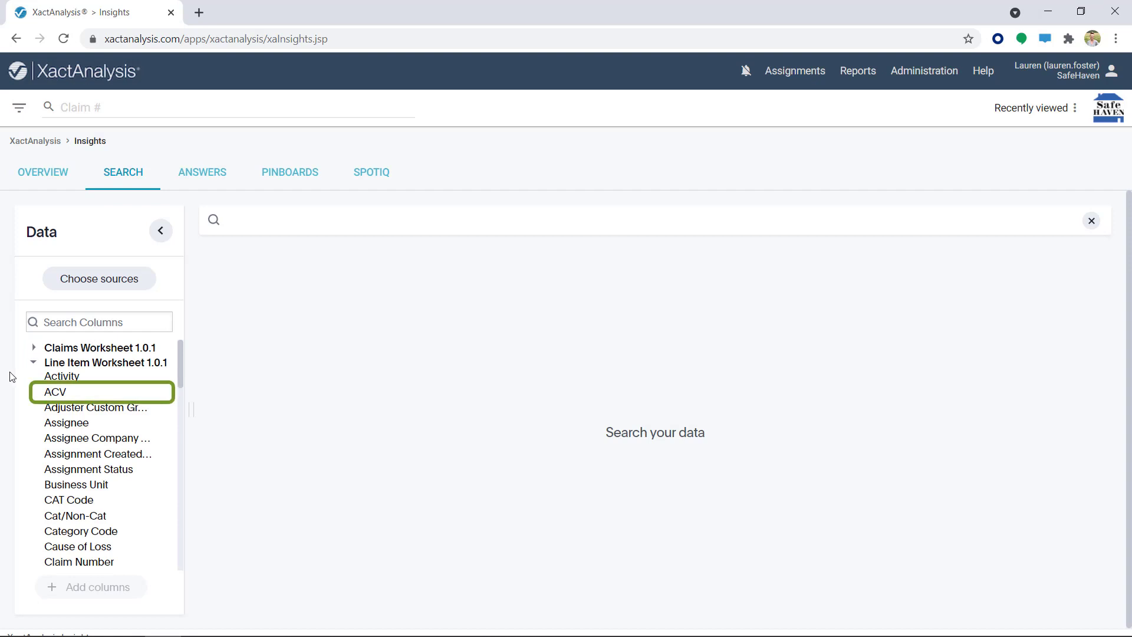
click(33, 362)
click(34, 349)
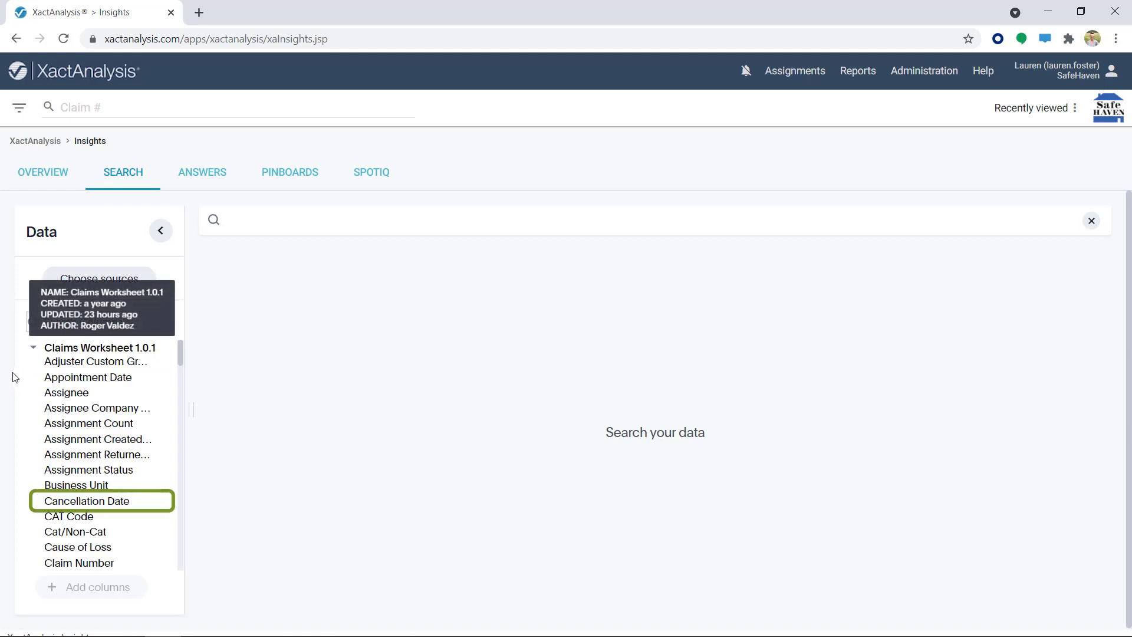
click(32, 349)
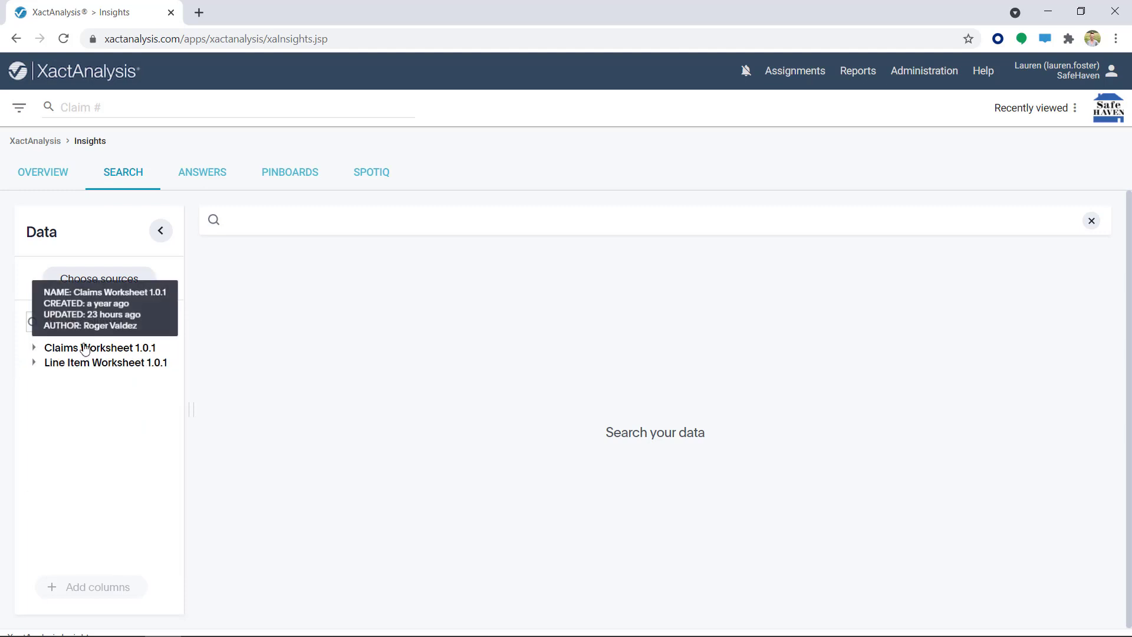
click(111, 321)
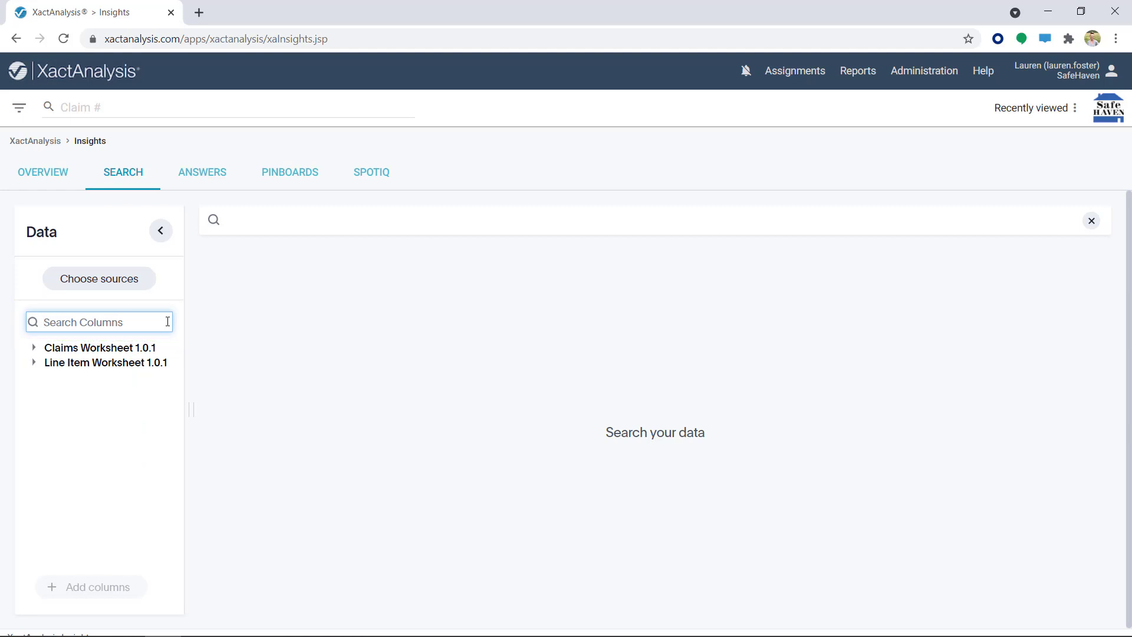
text(qa approval)
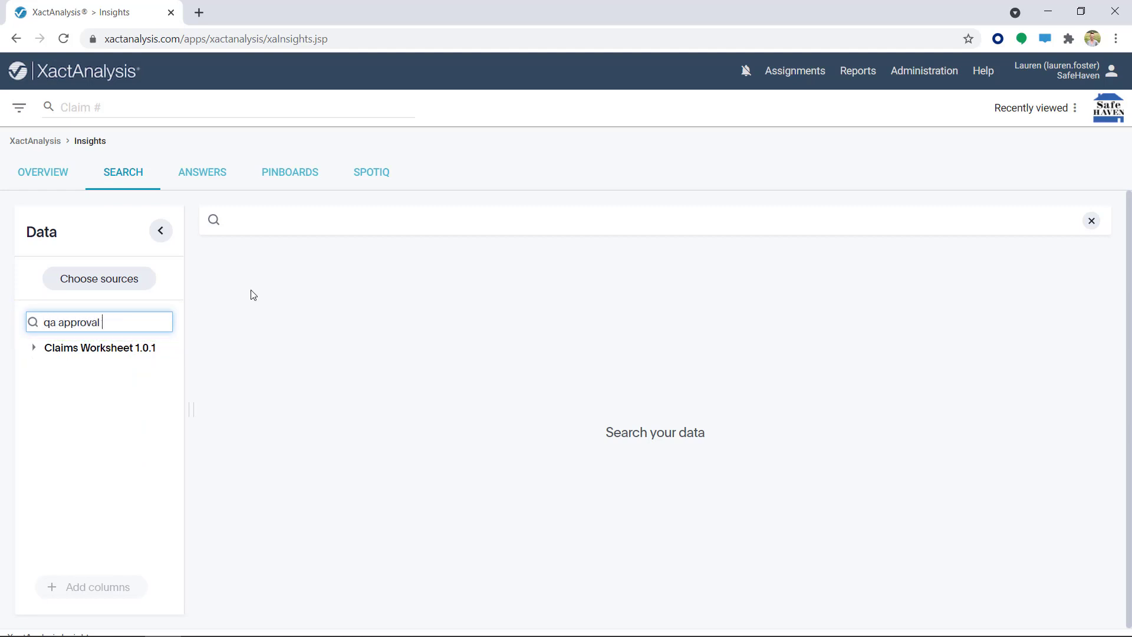
text( status)
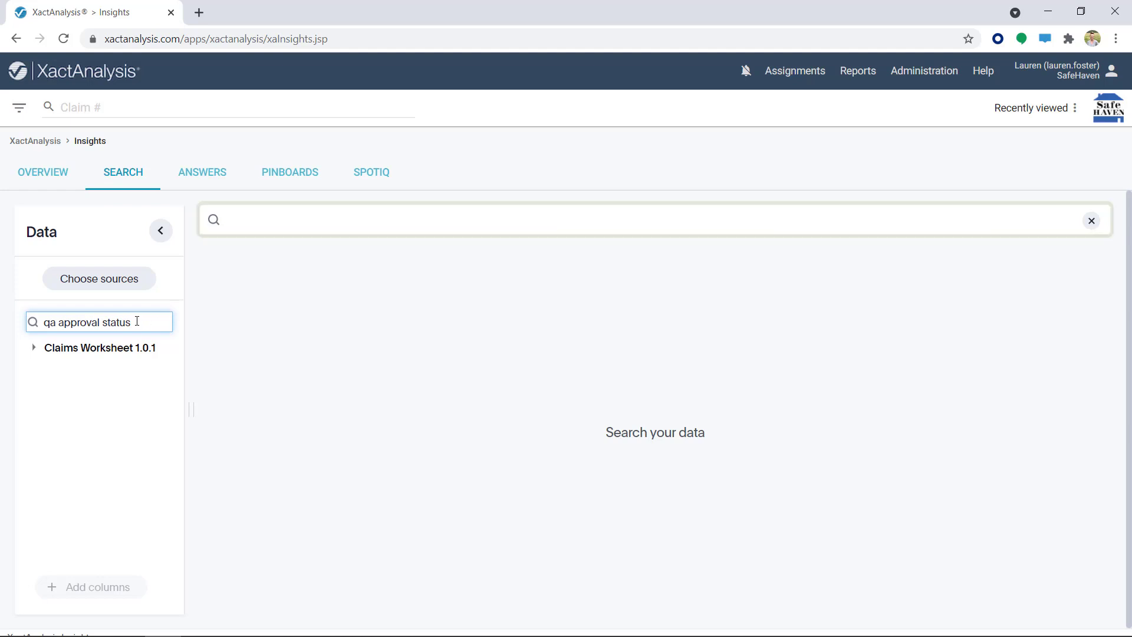
drag(148, 322, 44, 321)
key(BackSpace)
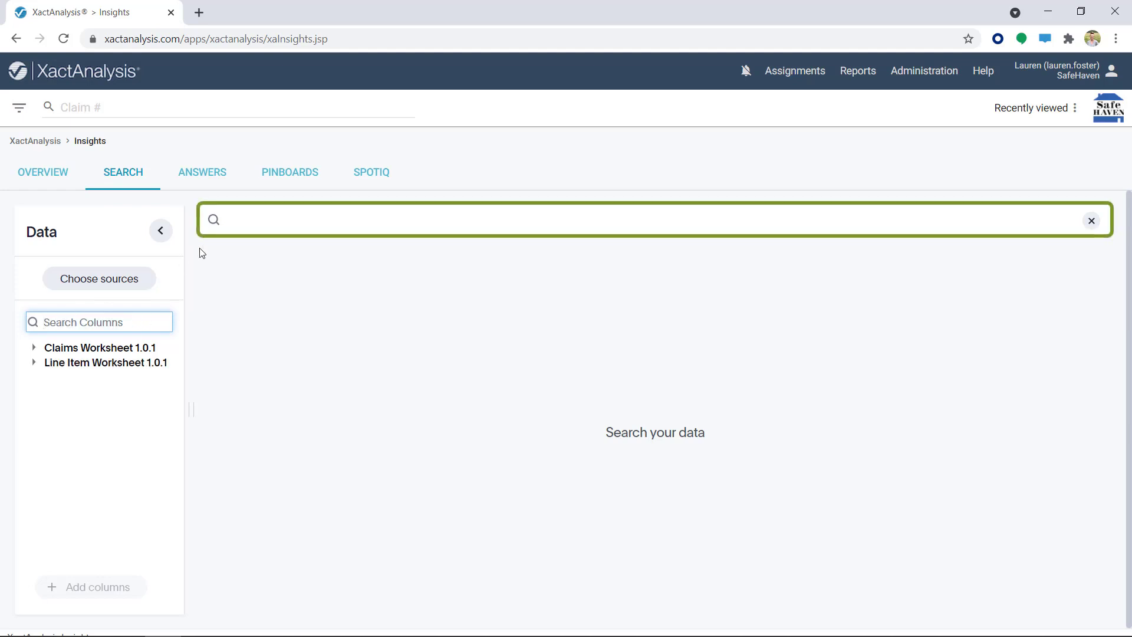
Search estimates returned count by assignee and add the term '2019 vs 2020'
click(247, 222)
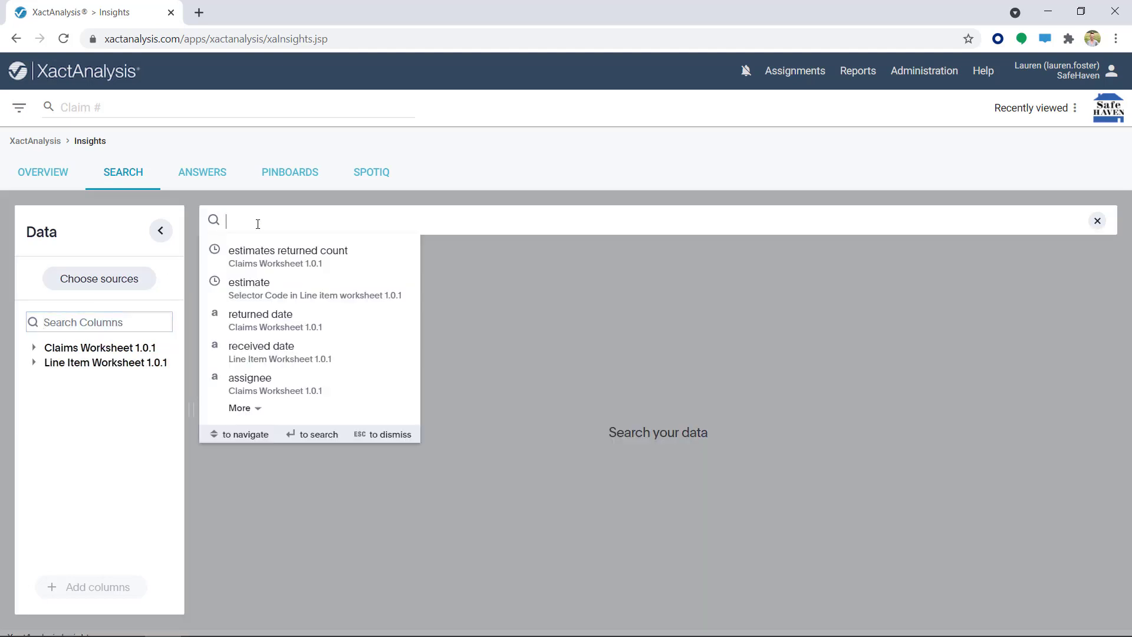
click(295, 251)
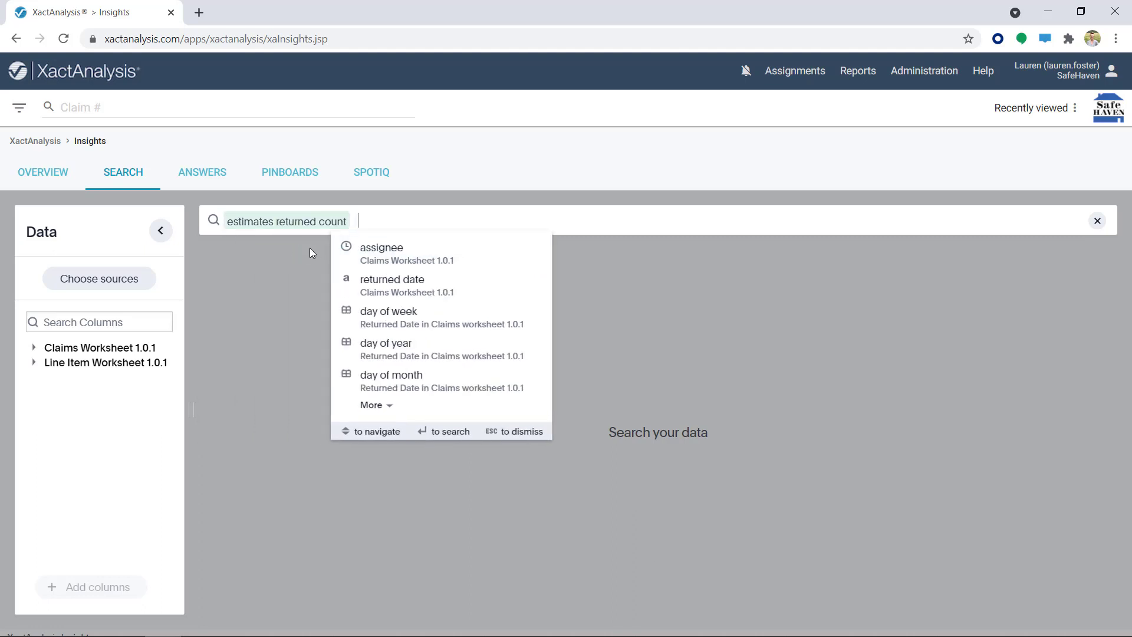
click(394, 257)
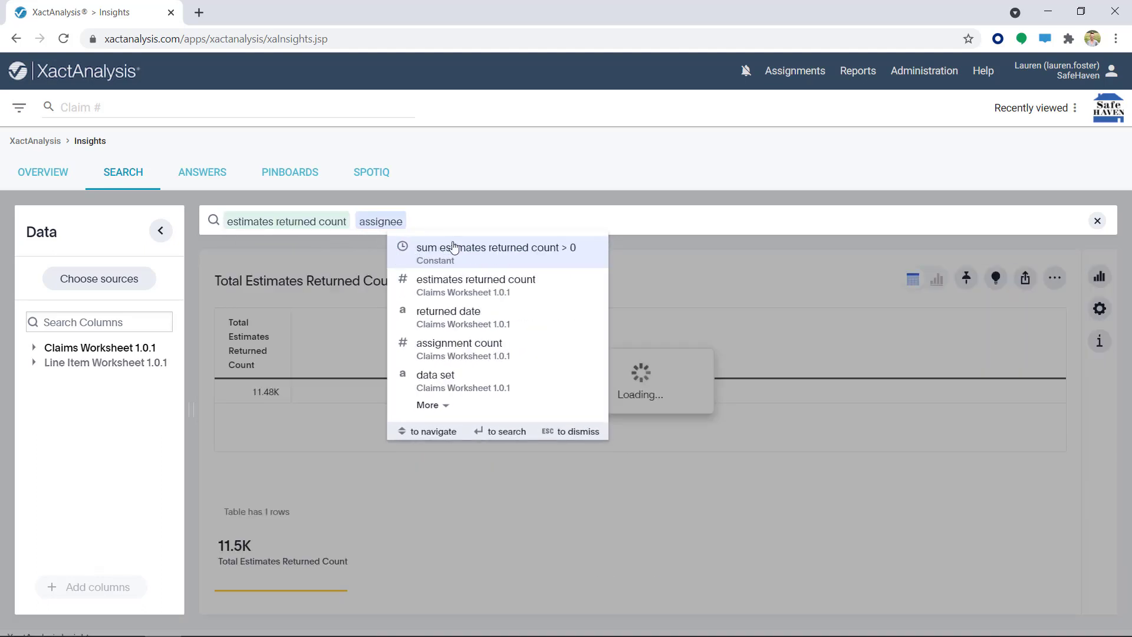
text(2019)
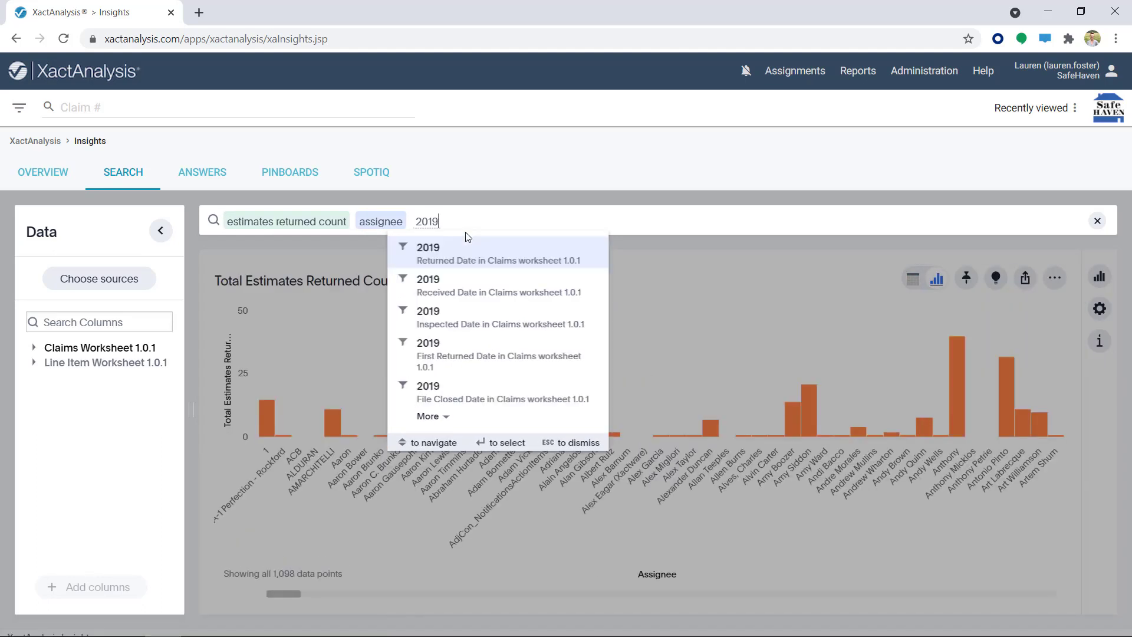
text( vs 2020)
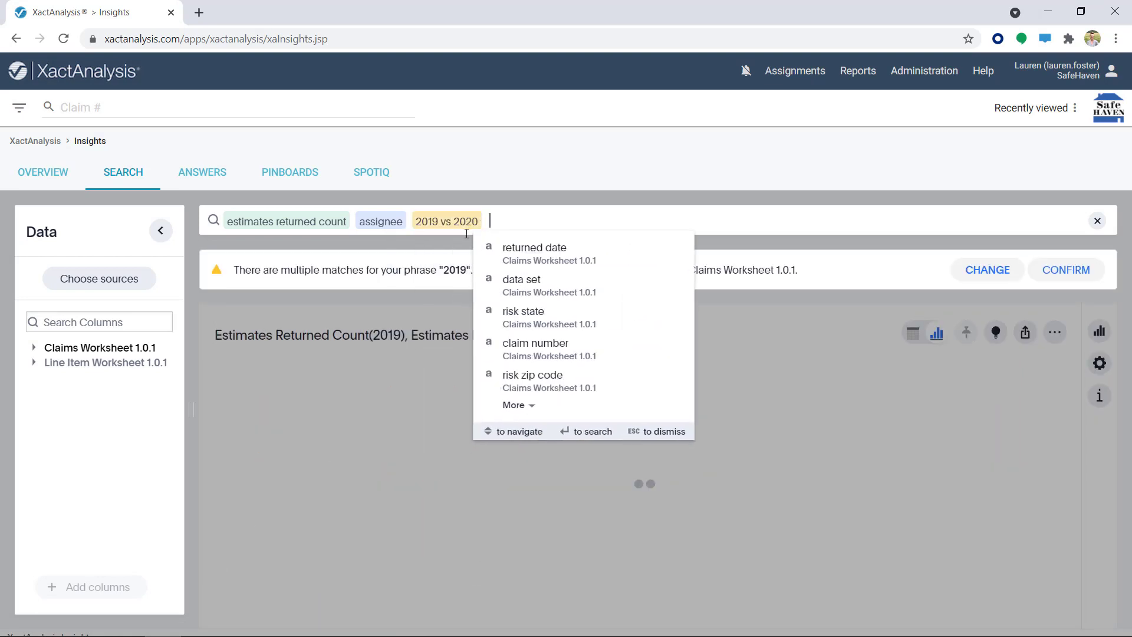
Match the 2019 vs 2020 term to Loss Date, refreshing the chart to 554 data points
click(432, 238)
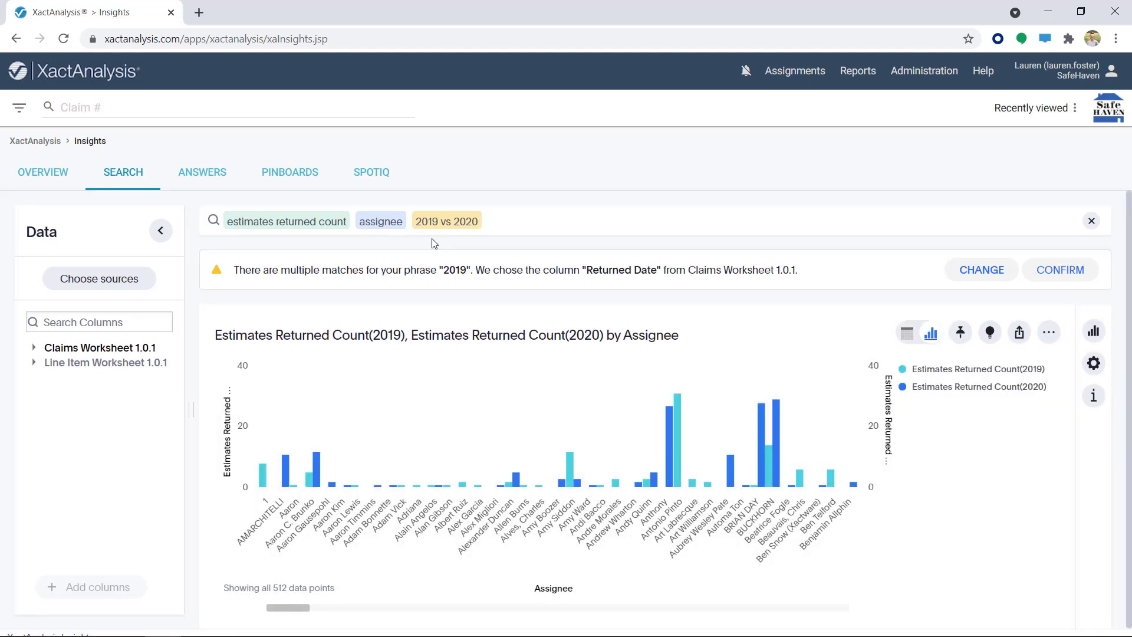
mouse_move(431, 223)
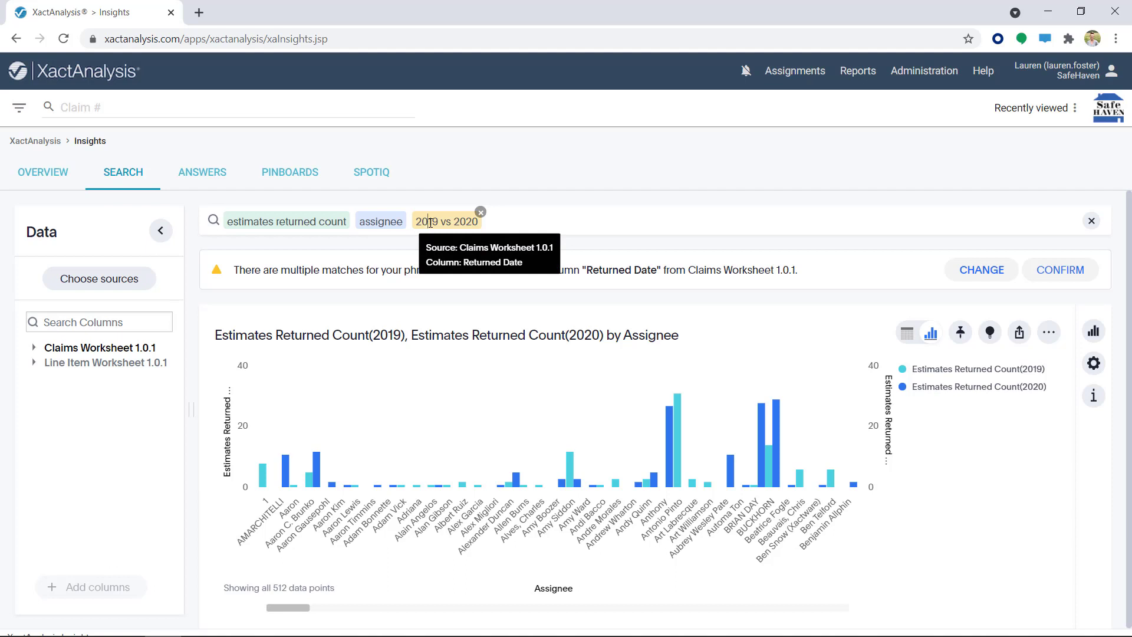
click(431, 222)
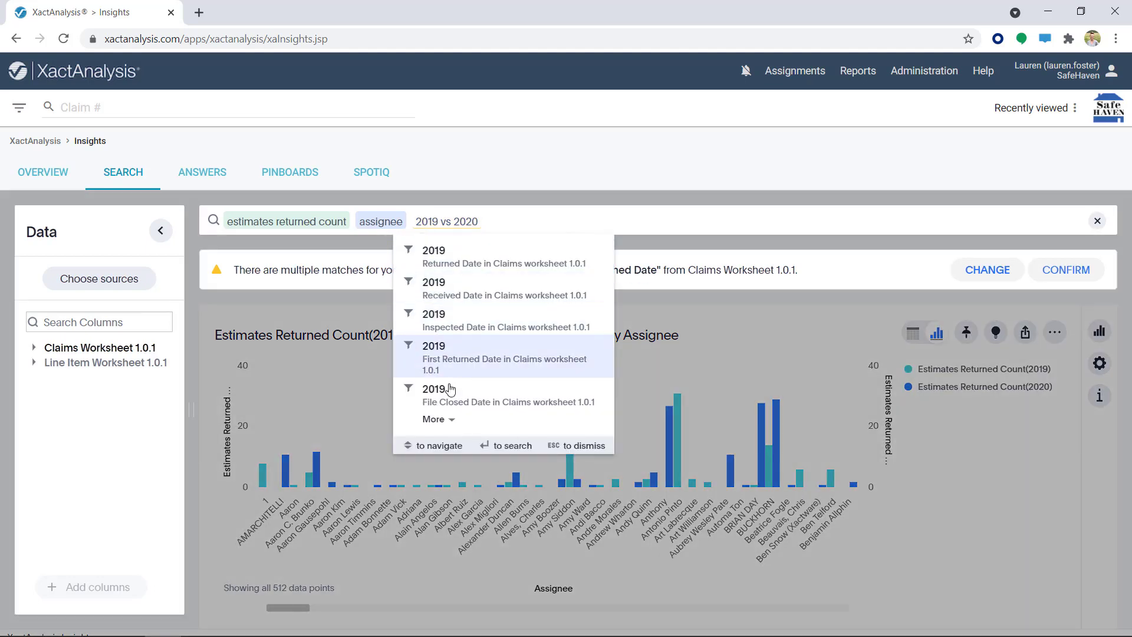
click(452, 420)
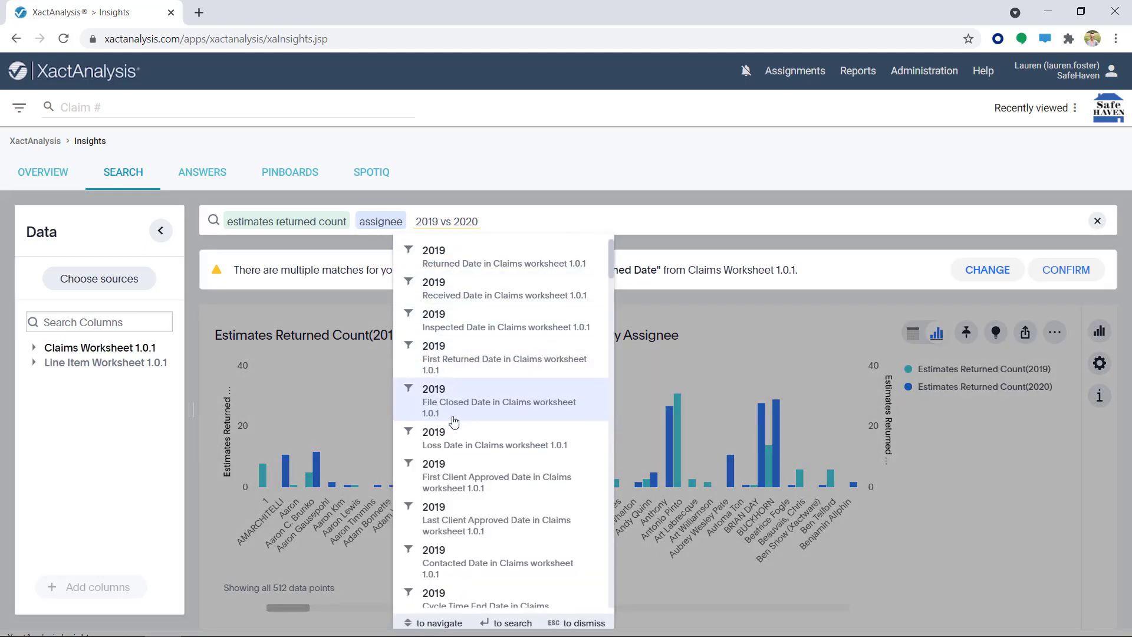
click(455, 437)
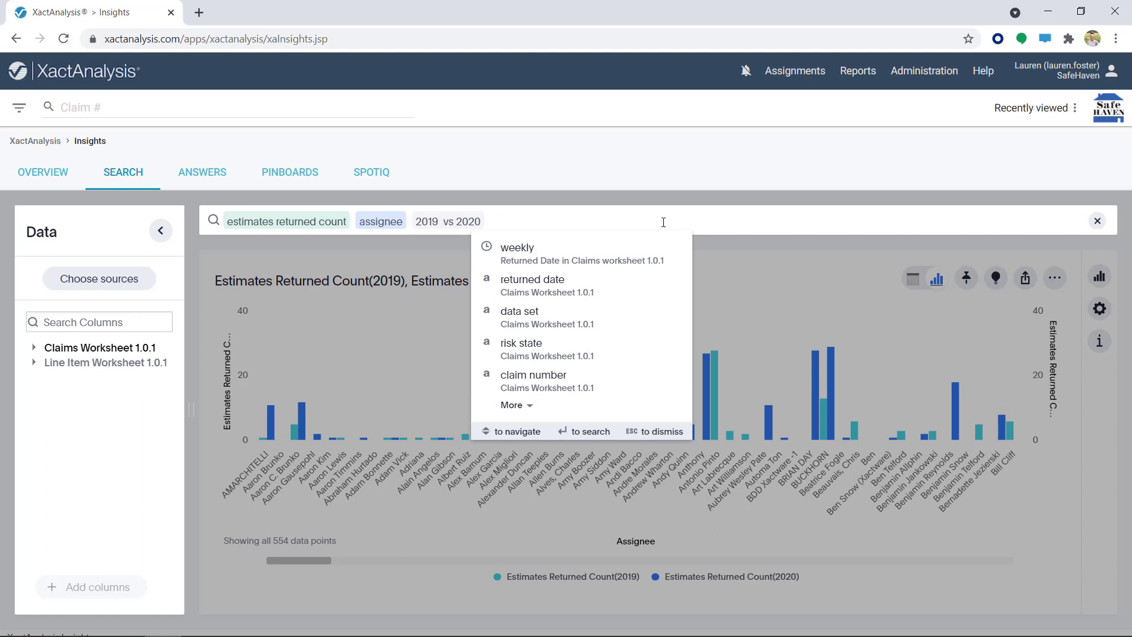
Add the weekly breakdown so both years plot as lines over Weekly Returned Date
click(634, 255)
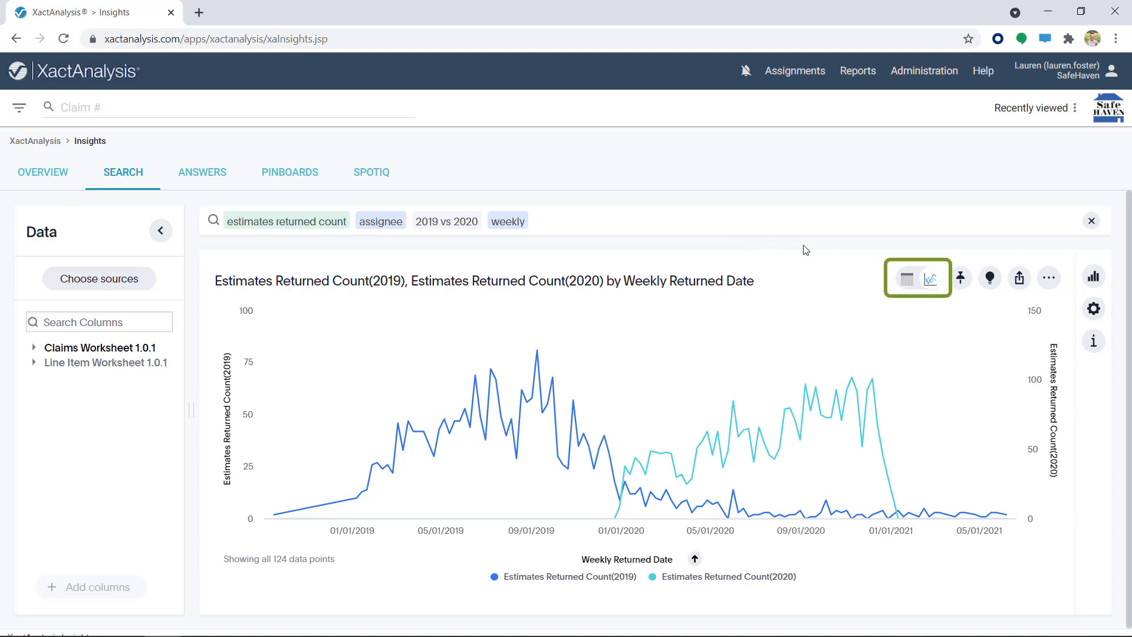
Show results as the 2,489-row table and open the Estimates Returned Count(2019) column menu
click(906, 285)
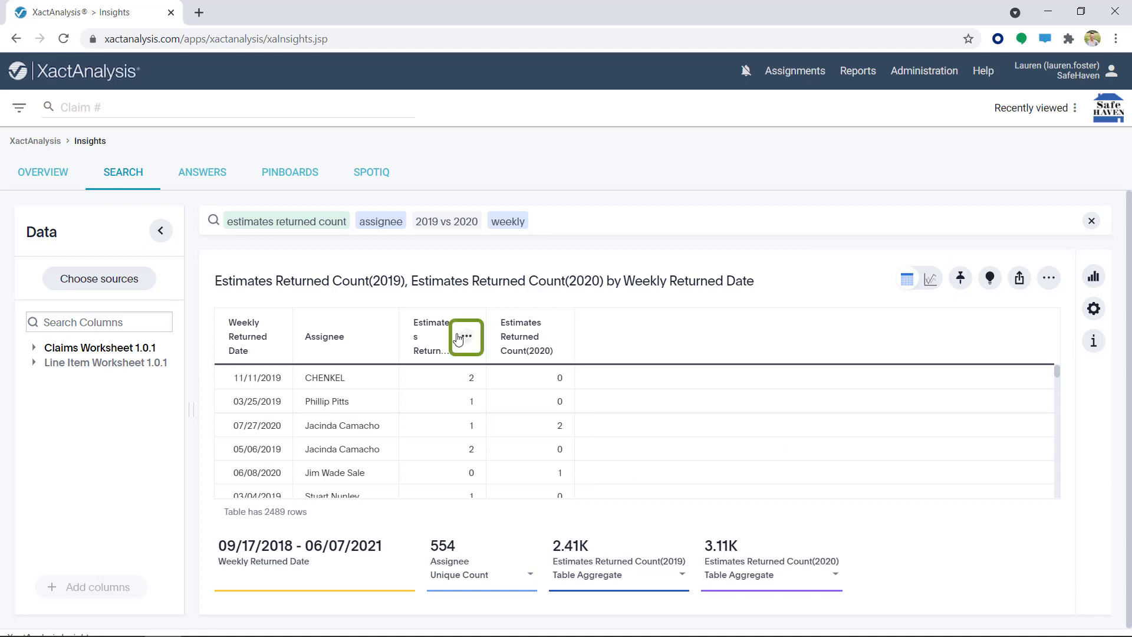
click(465, 337)
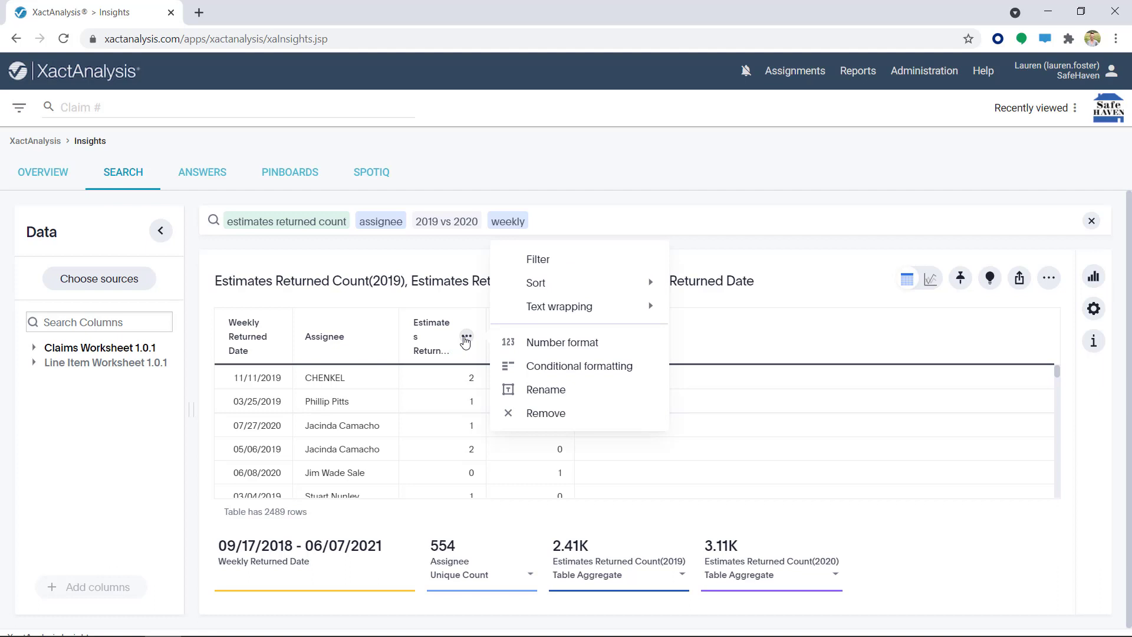
mouse_move(510, 284)
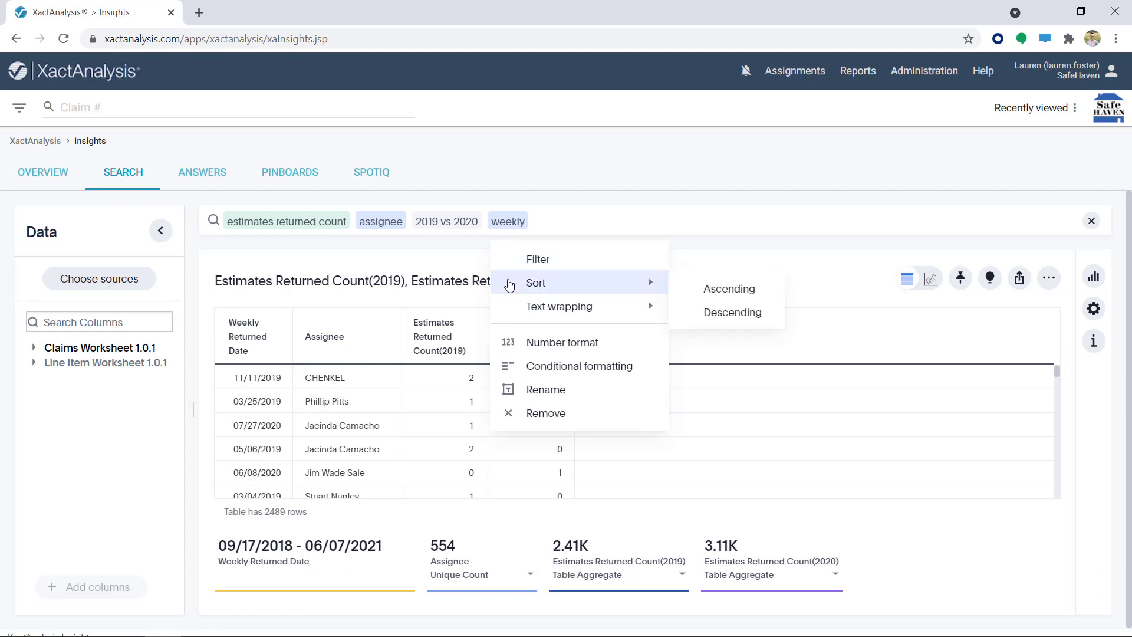
mouse_move(509, 308)
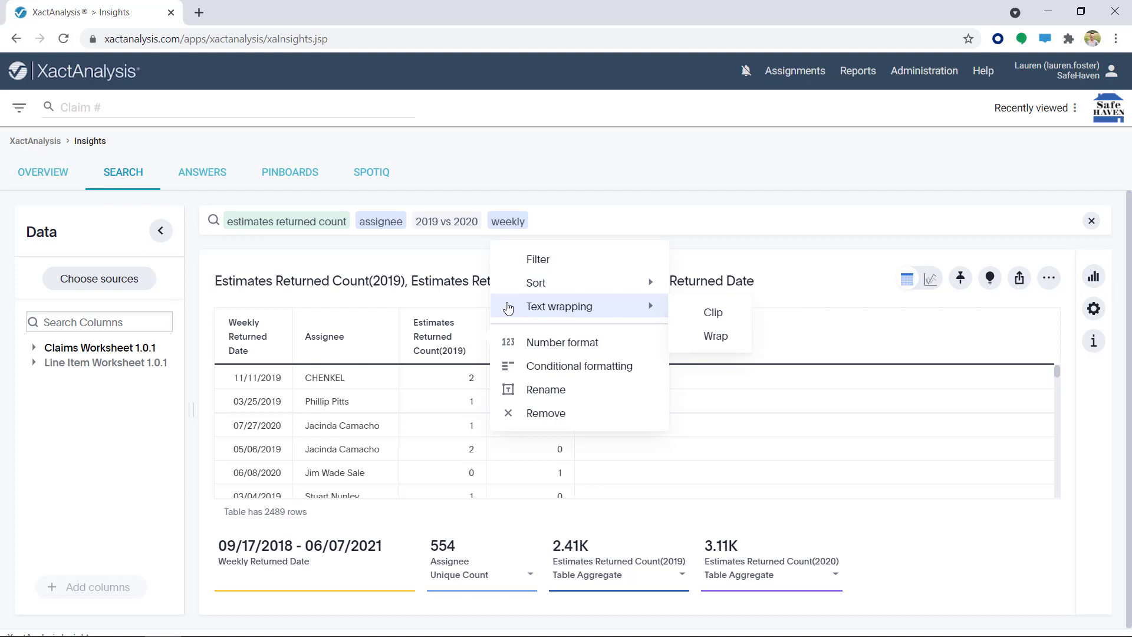
Filter Estimates Returned Count(2019) to values greater than 0
click(509, 260)
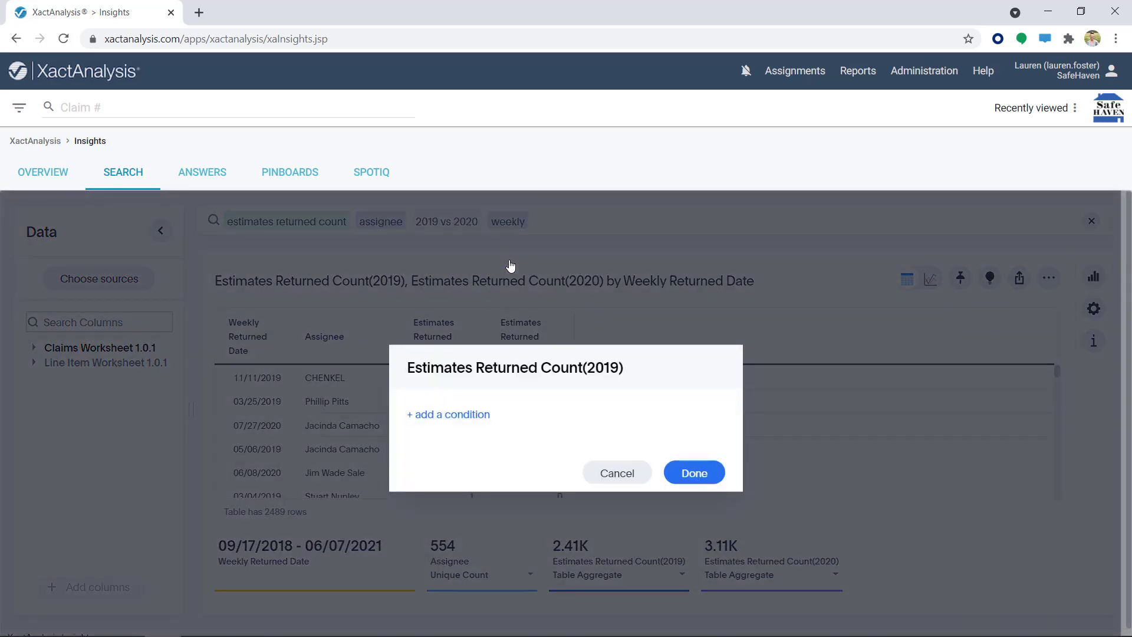
click(481, 414)
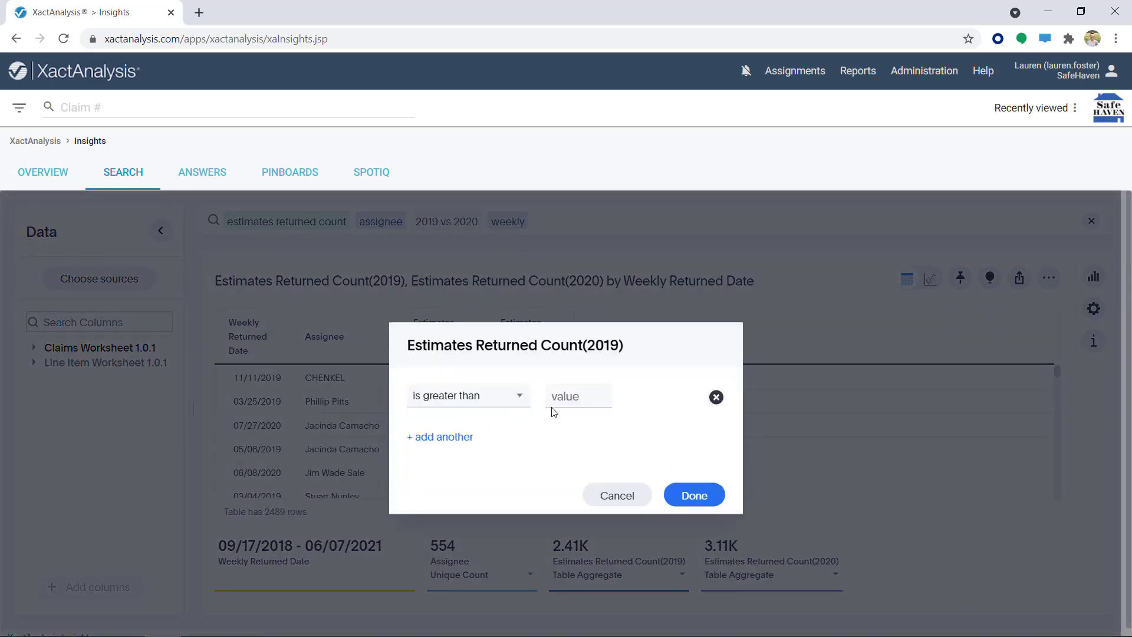
click(567, 400)
text(0)
click(695, 496)
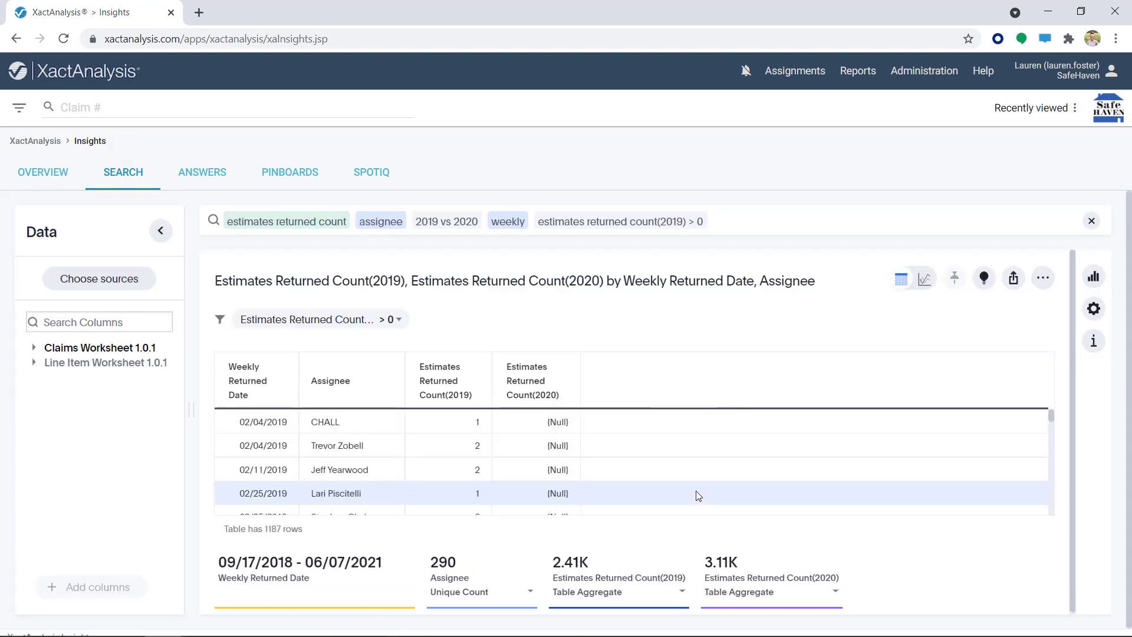
Filter Estimates Returned Count(2020) to greater than 0, leaving 170 rows
click(568, 381)
click(644, 311)
click(481, 415)
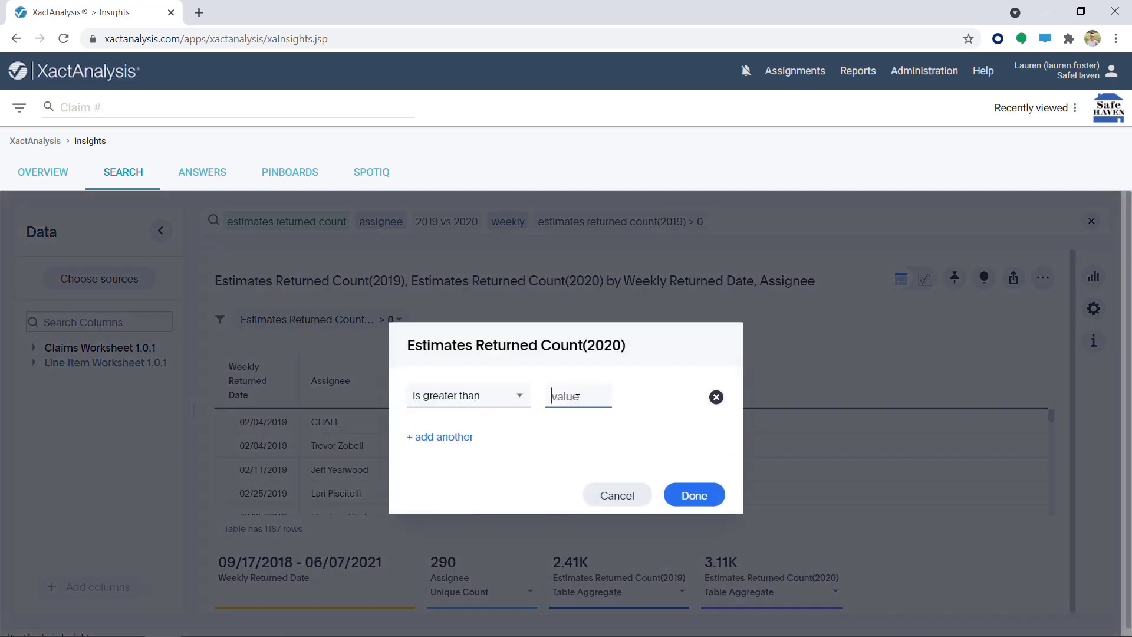
text(0)
click(695, 497)
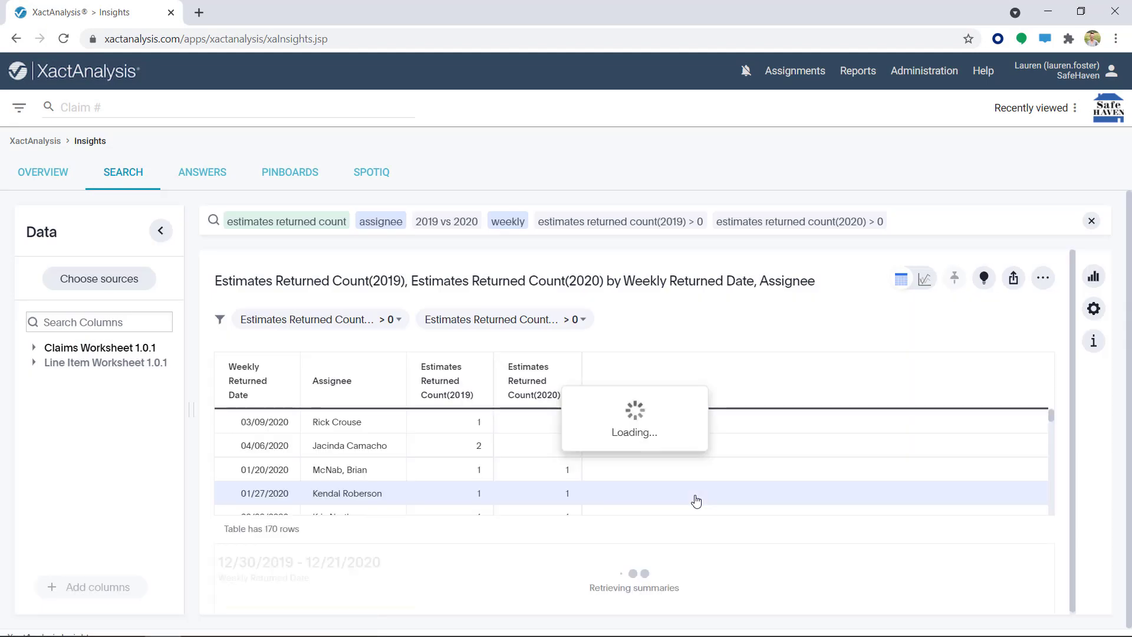
Show a line chart with the 2019 and 2020 counts grouped on one shared axis
click(930, 285)
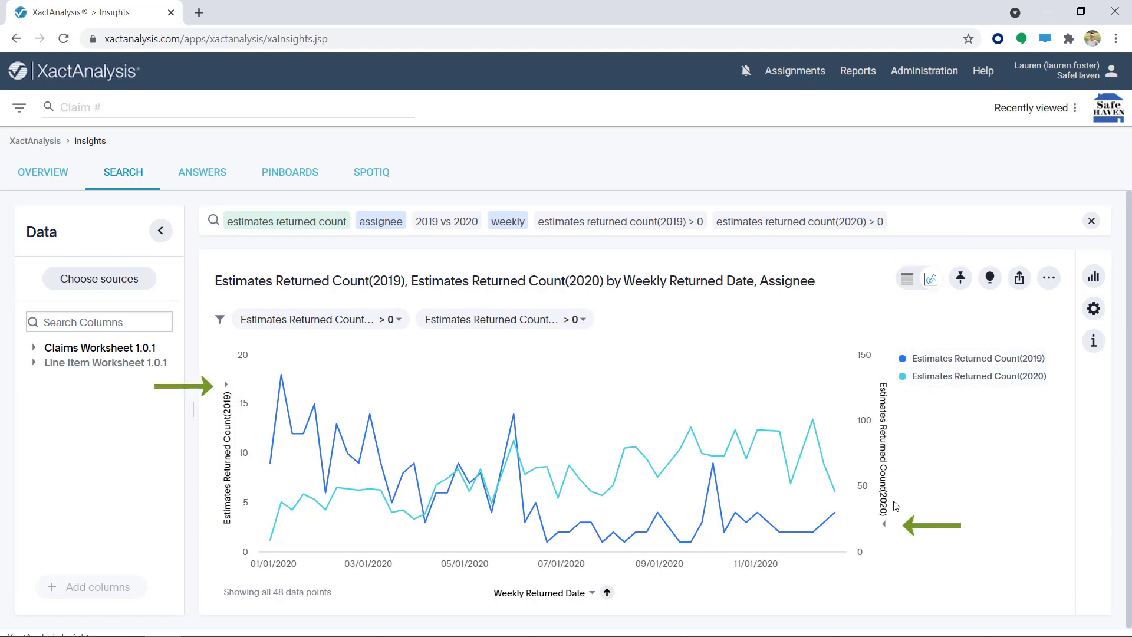
click(886, 525)
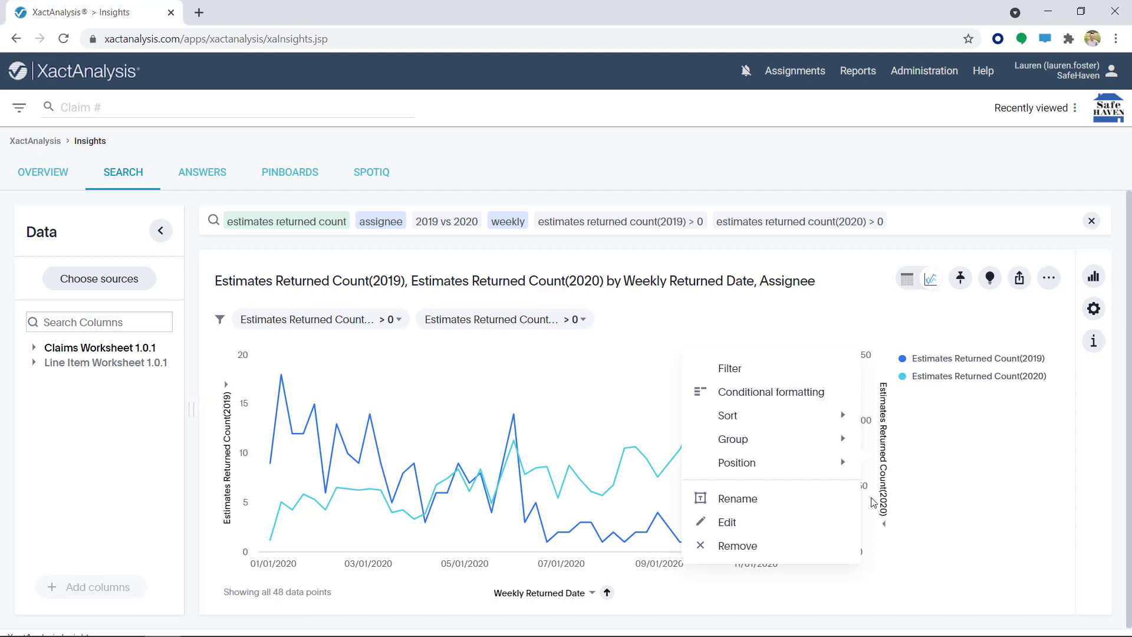
mouse_move(847, 443)
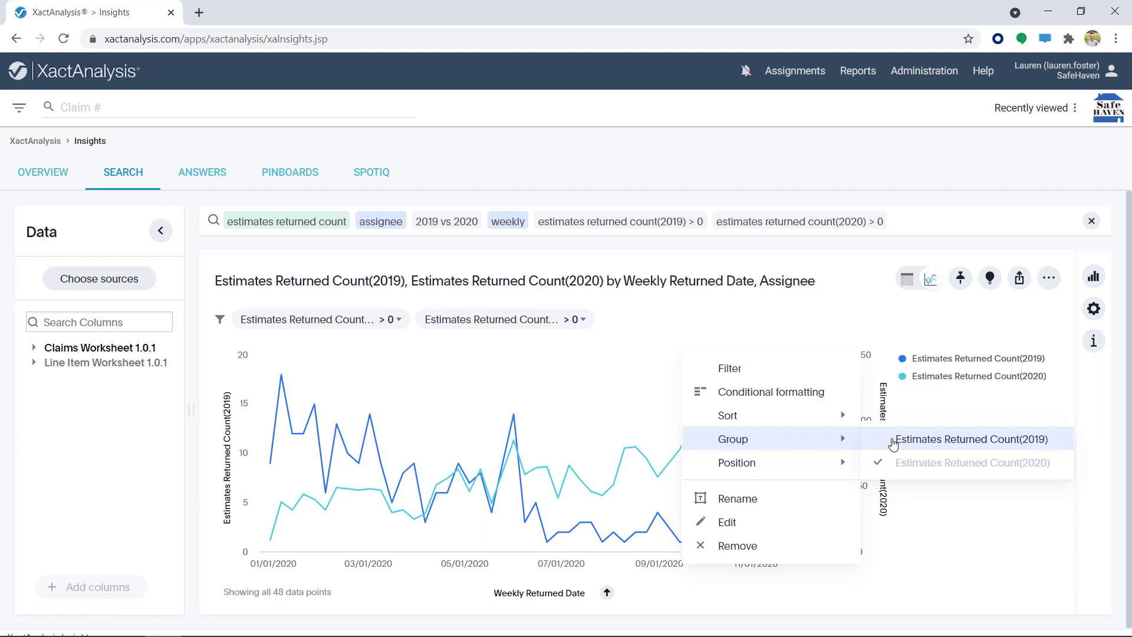
click(894, 441)
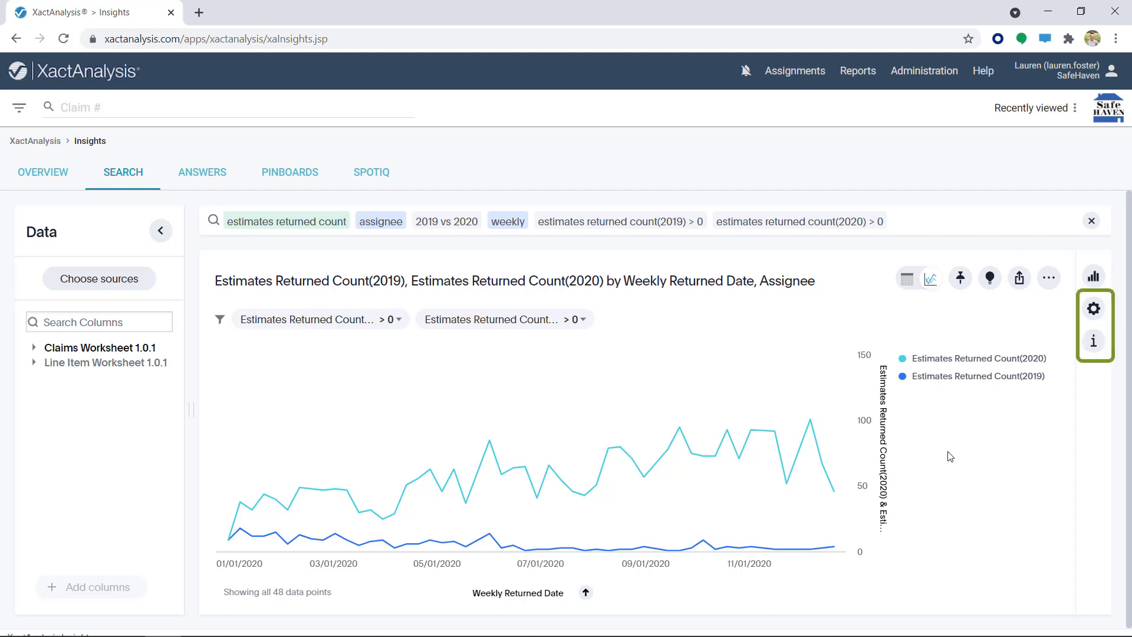
In Edit chart, review the first series' colour palette and Number category, leaving both unchanged
click(1094, 310)
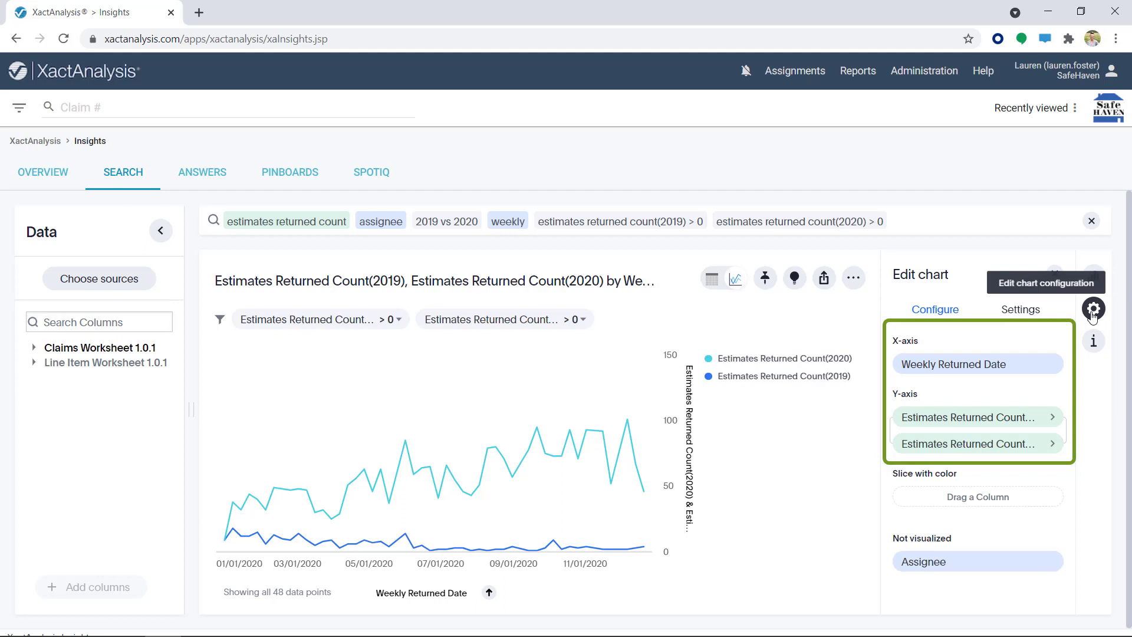
click(1052, 419)
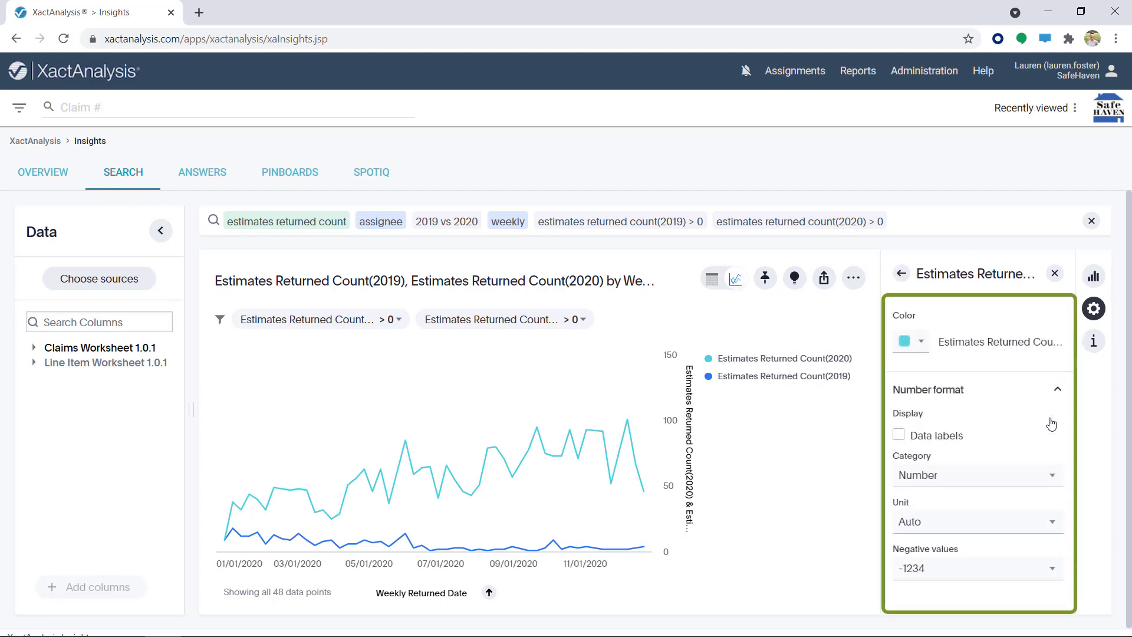
click(920, 342)
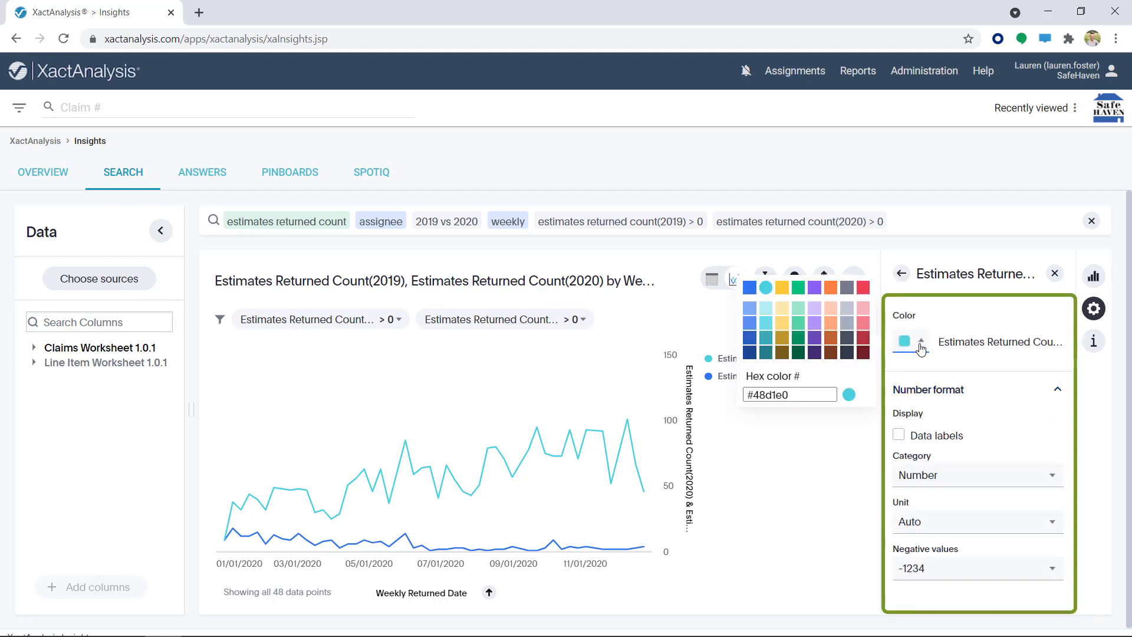
click(921, 344)
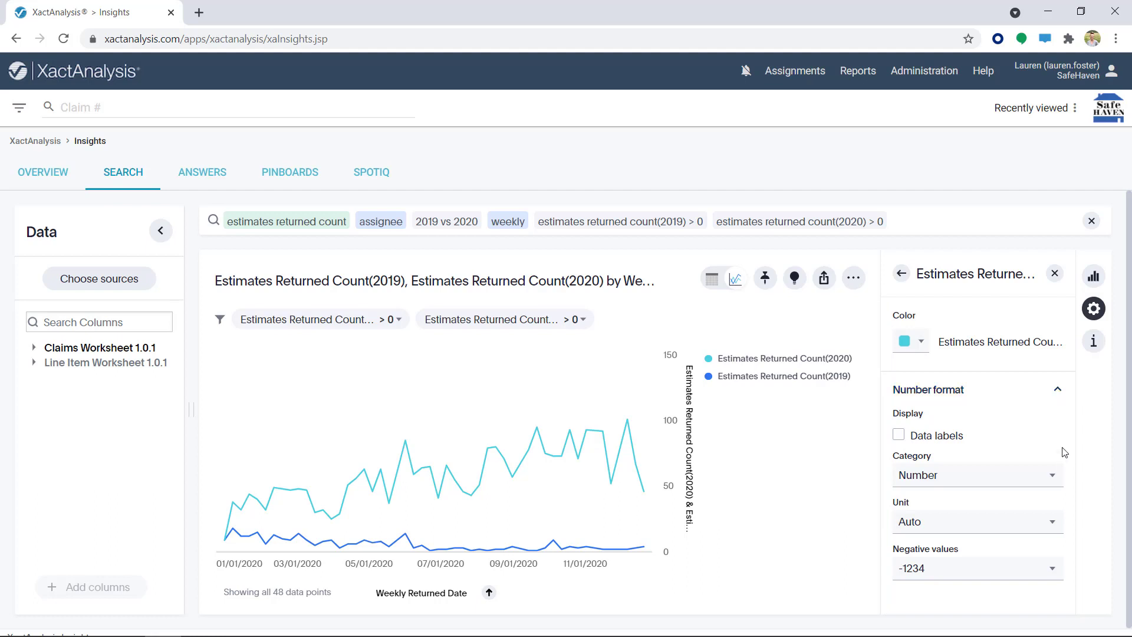
click(1055, 476)
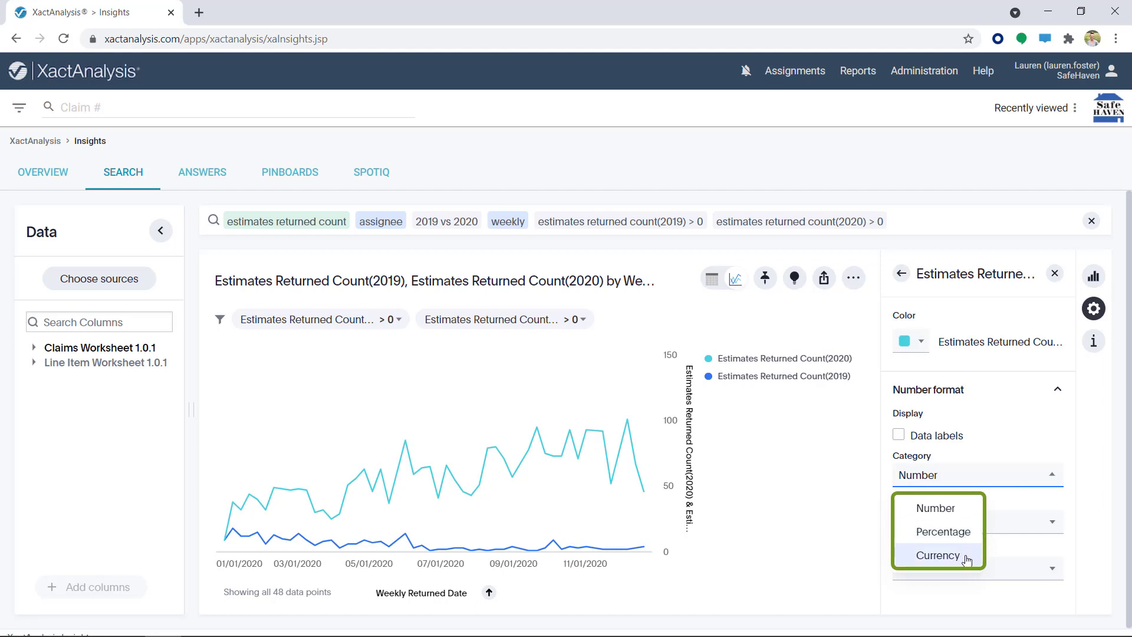
click(965, 510)
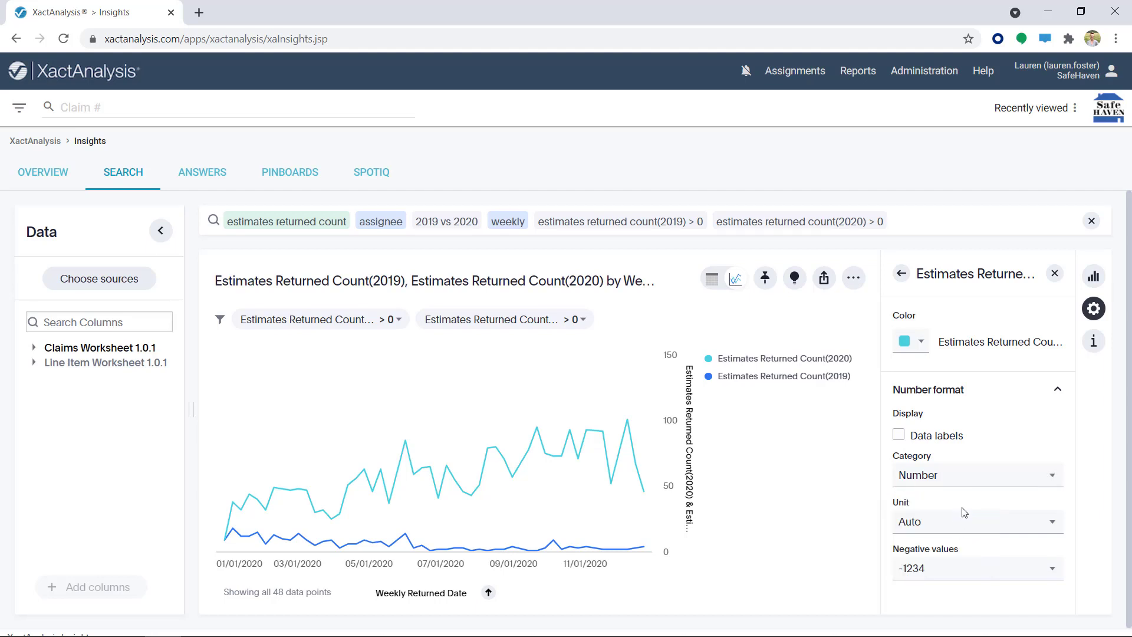
click(902, 273)
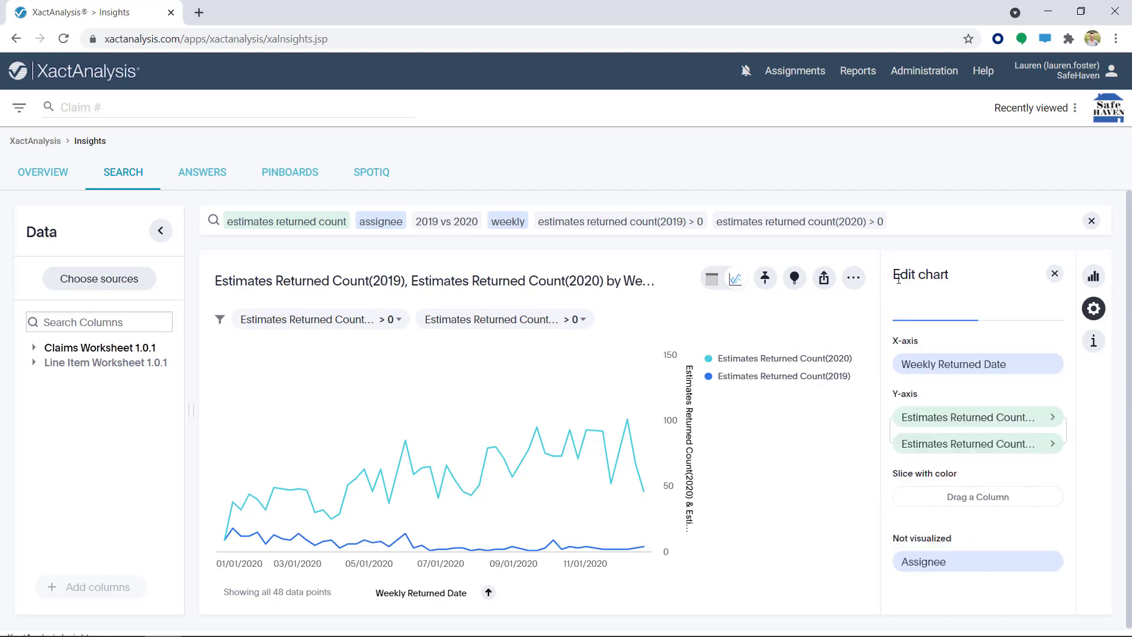
Open chart Settings and show the query details listing grouping columns and filters
click(1026, 314)
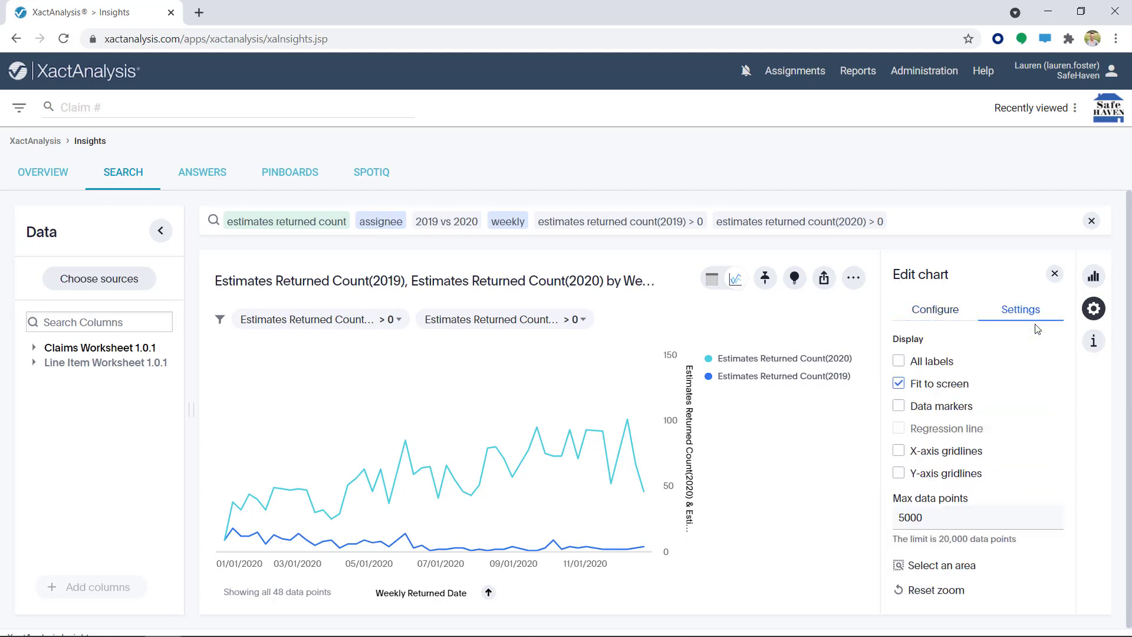
click(1095, 342)
scroll(1067, 437, down, 3)
View the Query visualizer diagram and the Query SQL, closing each afterwards
click(983, 565)
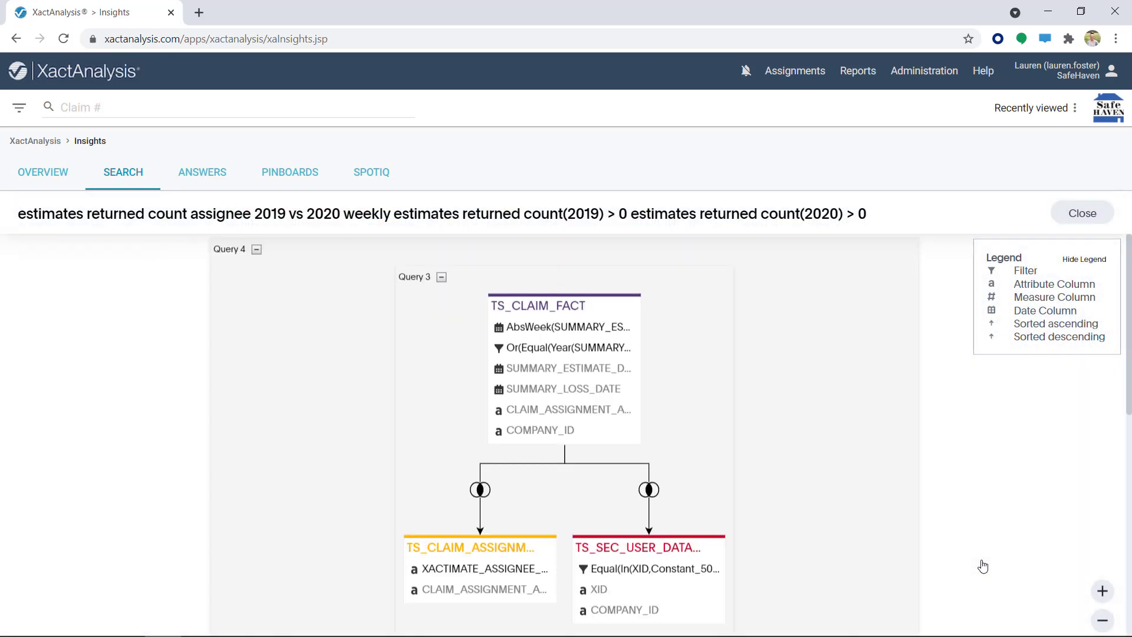
click(1086, 220)
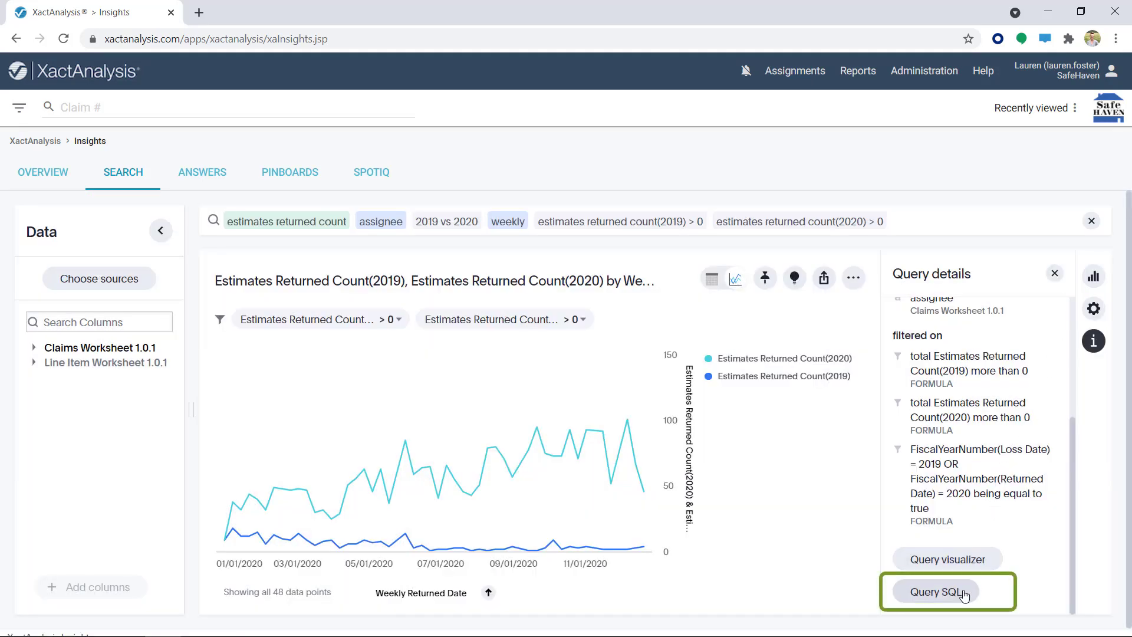
click(964, 596)
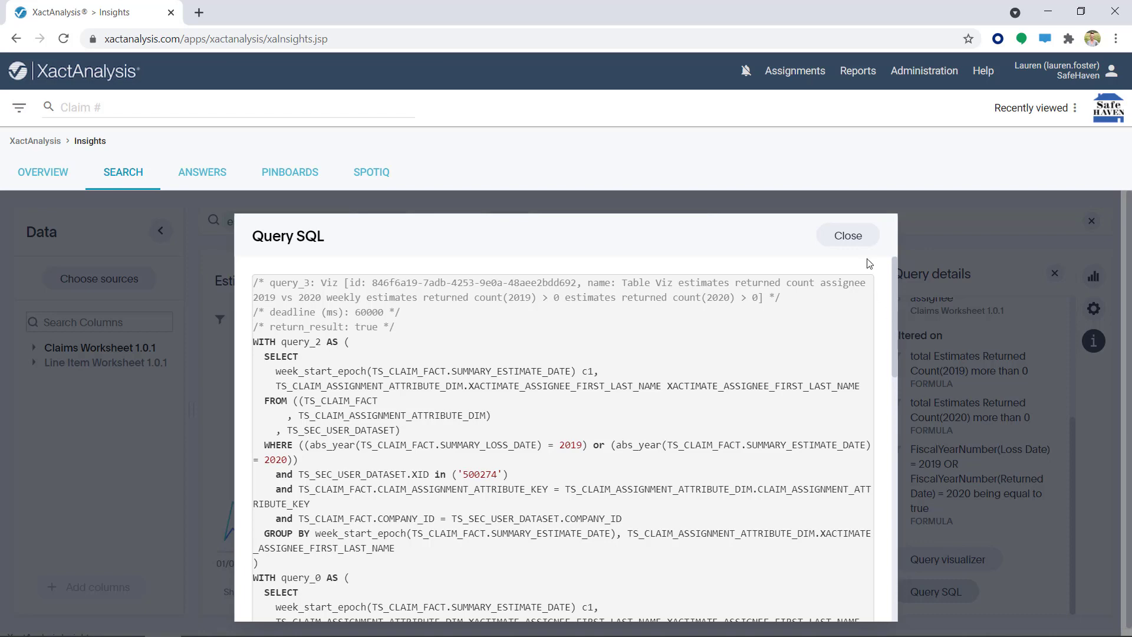
click(861, 240)
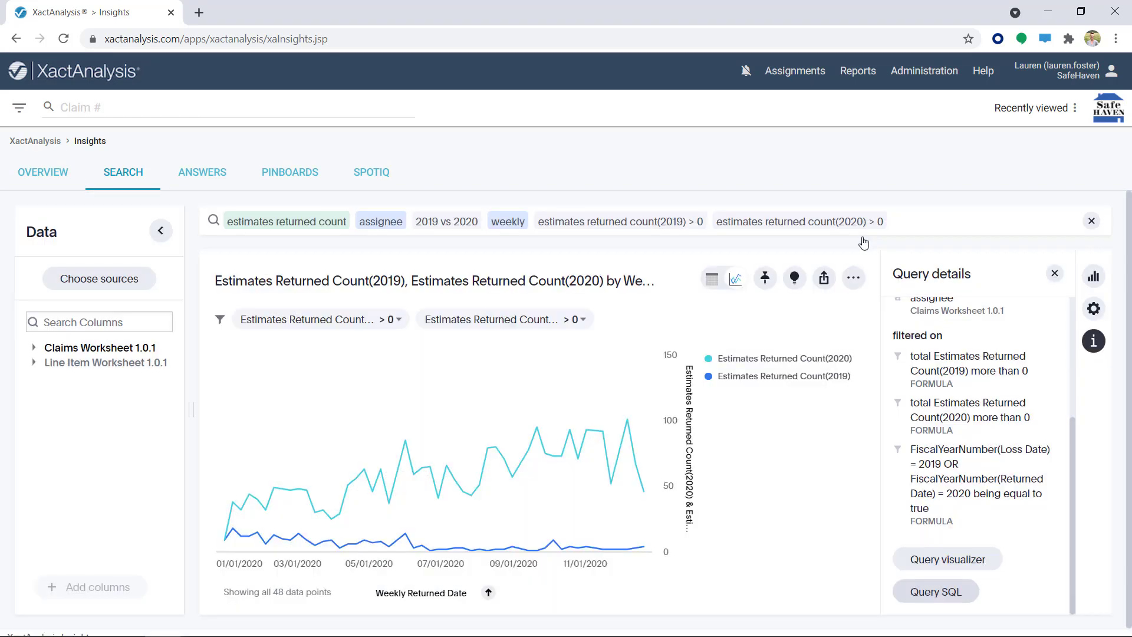
Save the weekly 2019 vs 2020 line chart under its default answer name, then share it with the coworker
click(824, 278)
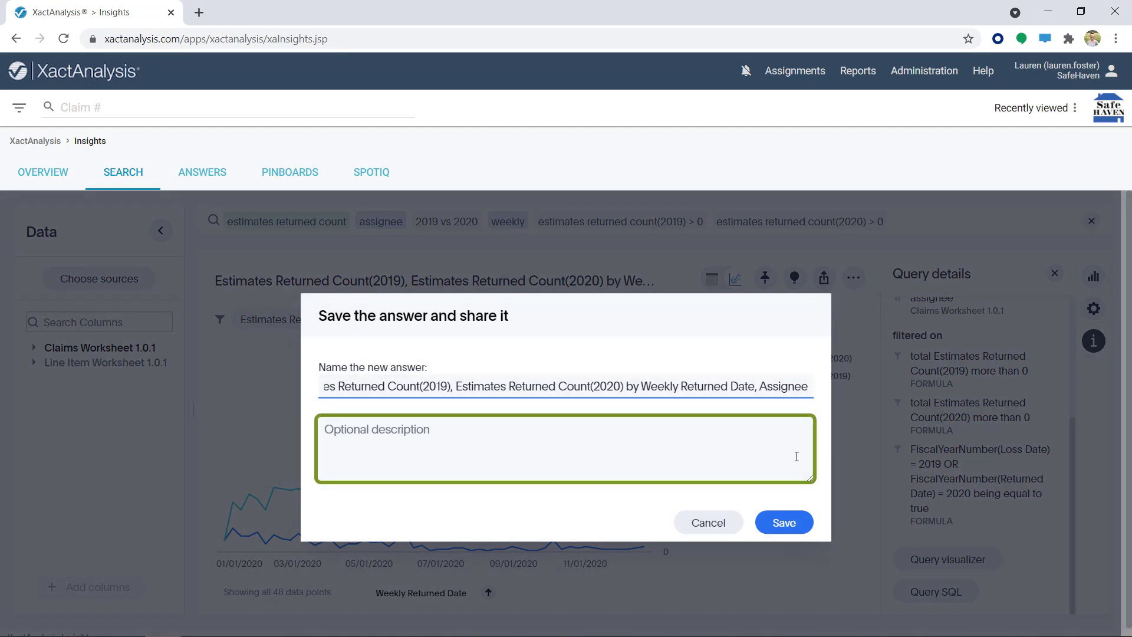
click(792, 527)
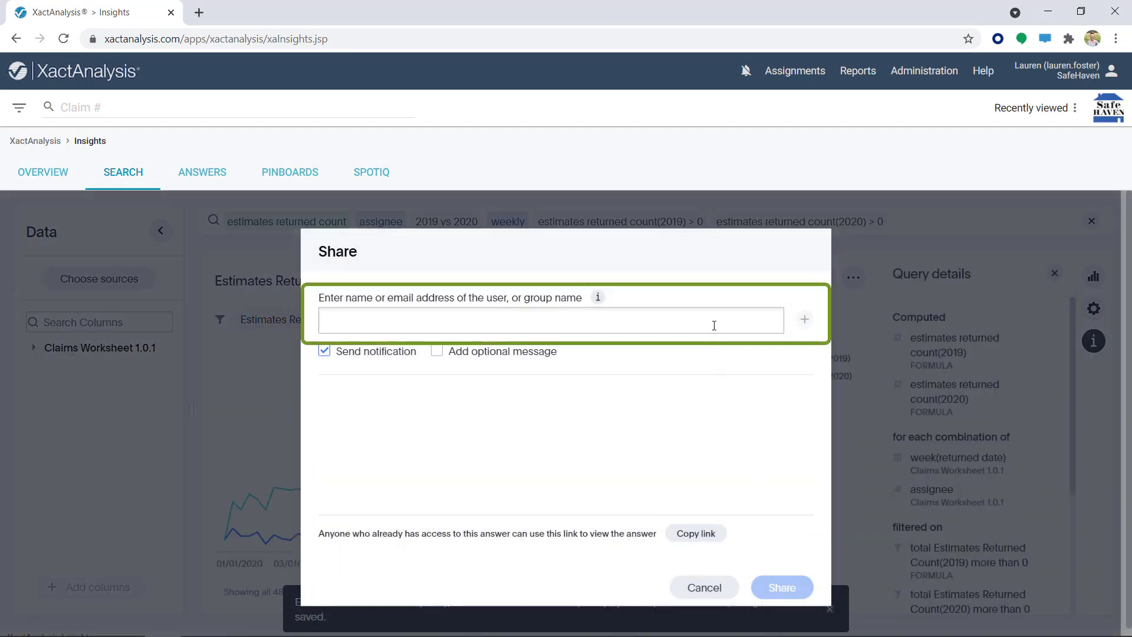
click(713, 323)
text(bethan)
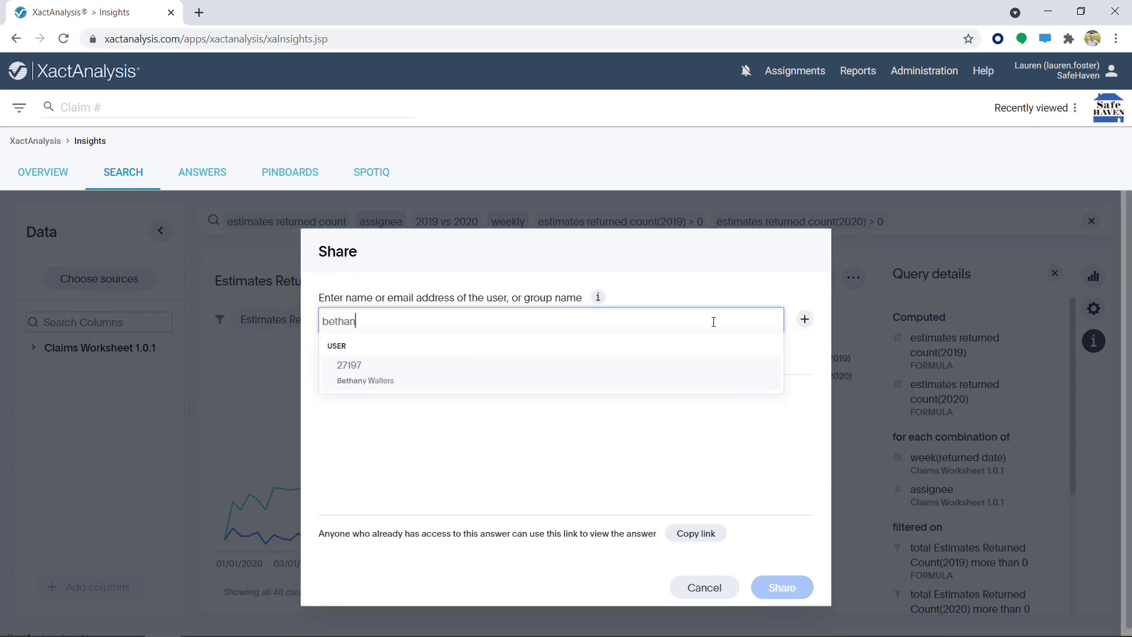
click(713, 372)
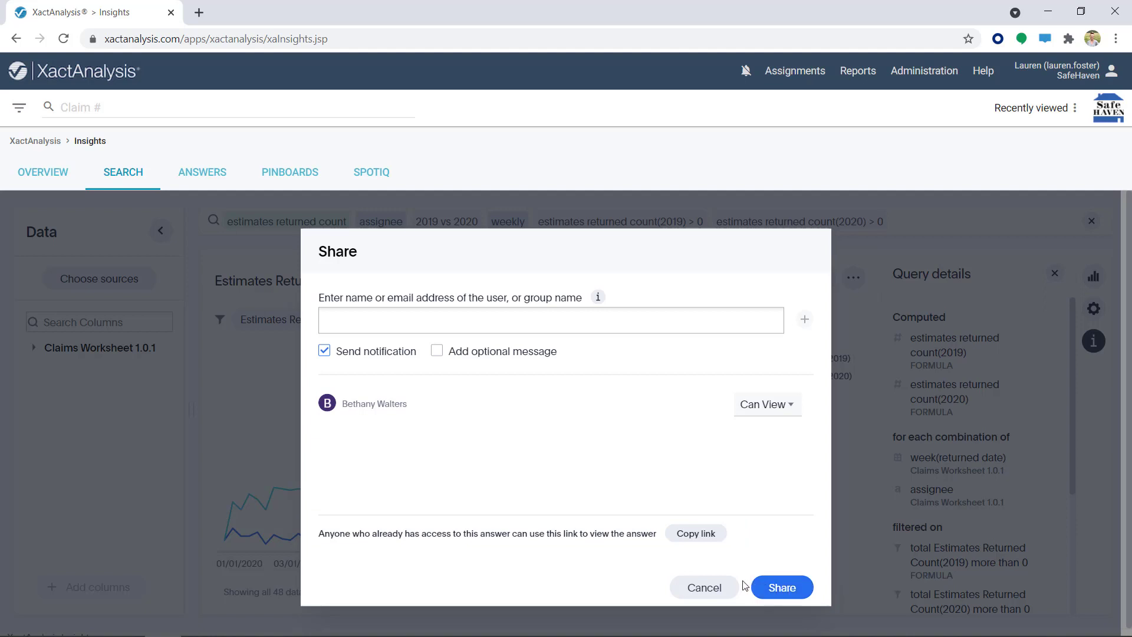
click(721, 588)
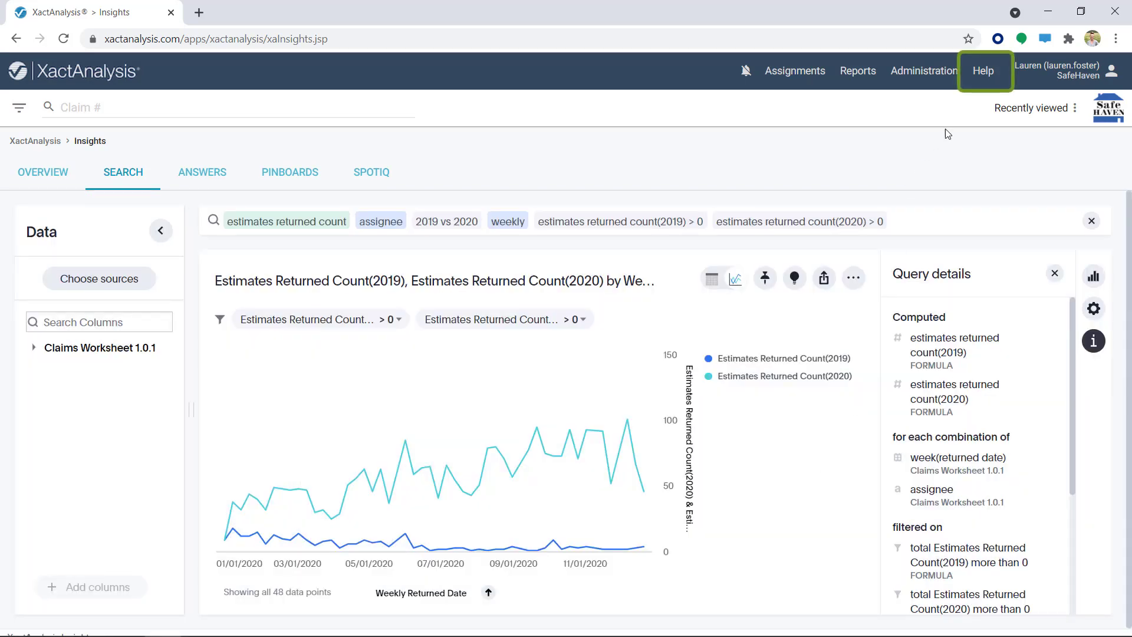
click(984, 72)
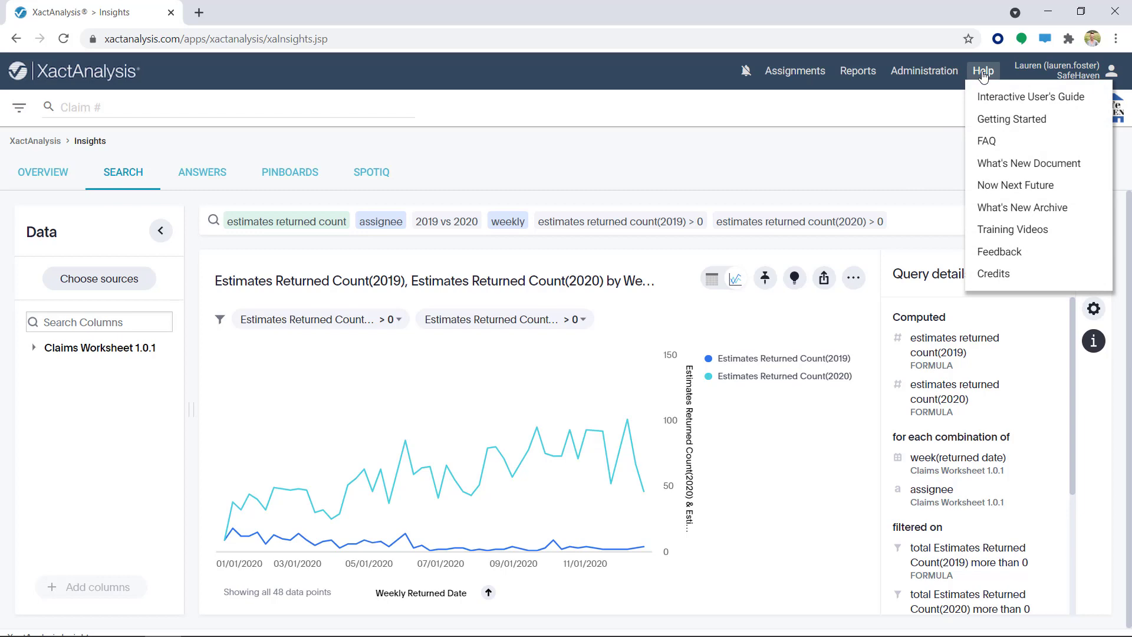
click(991, 98)
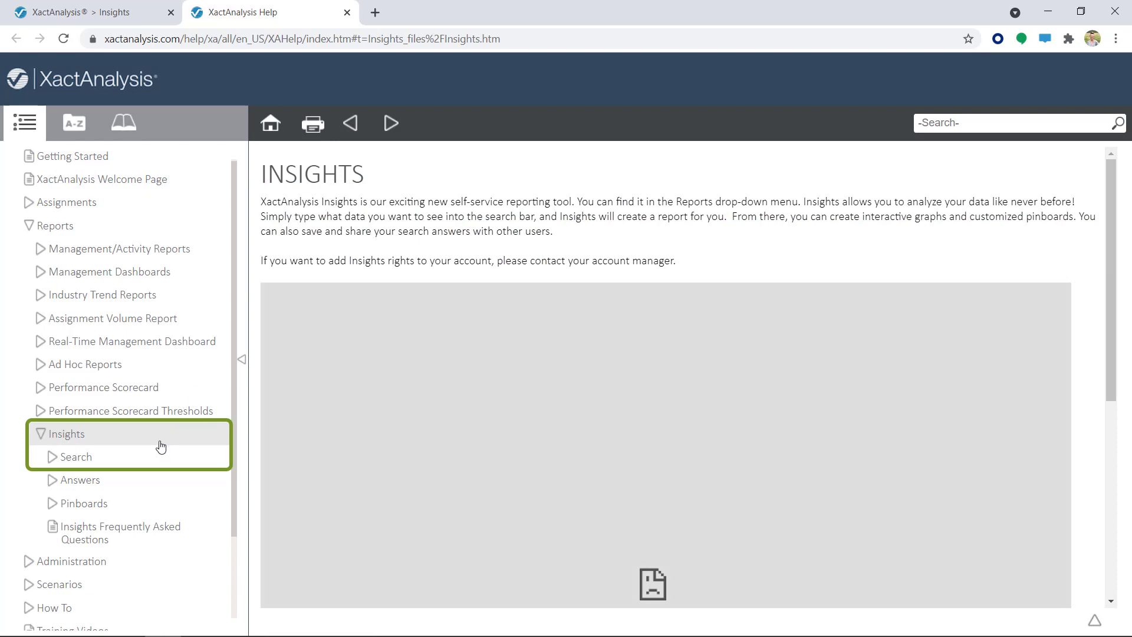
click(151, 466)
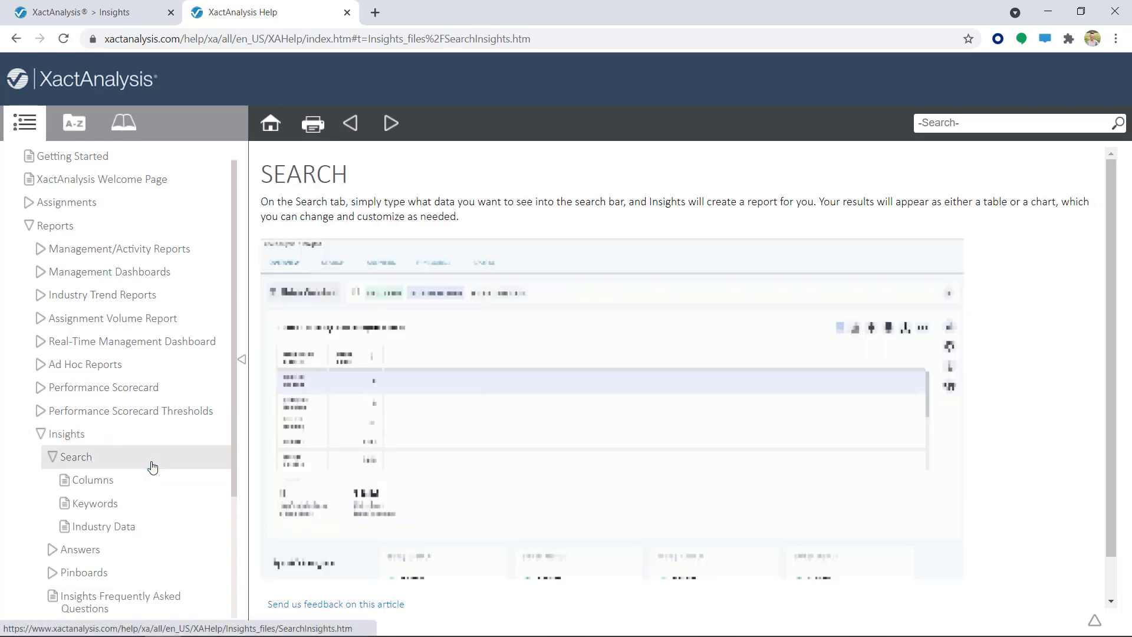
click(142, 504)
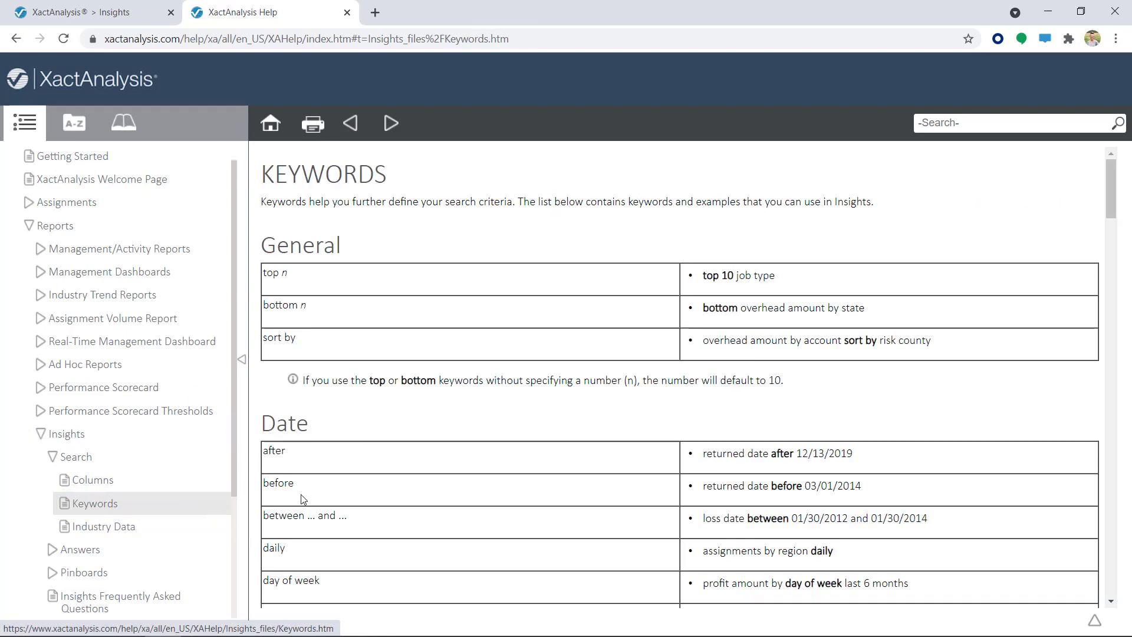
drag(1112, 200, 1130, 333)
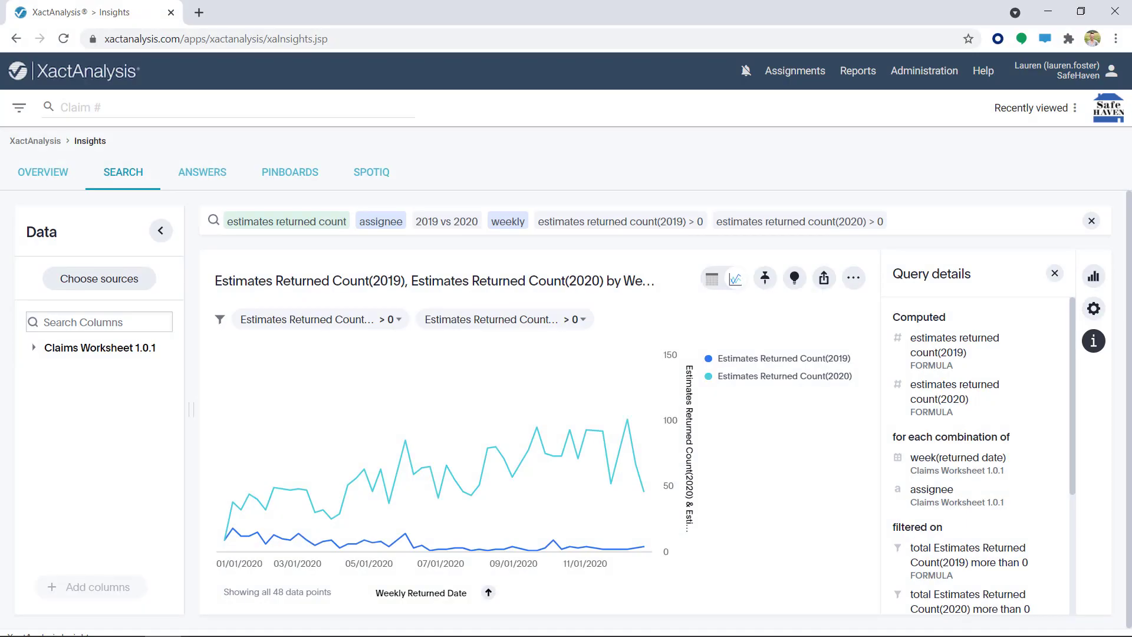